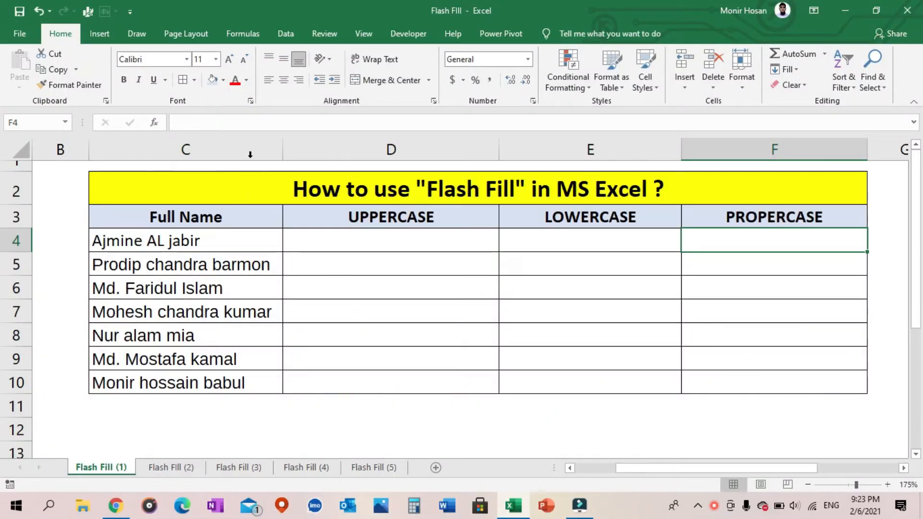
Examine the Full Name list in column C and the UPPERCASE, LOWERCASE and PROPERCASE columns beside it
click(250, 161)
click(214, 235)
click(213, 261)
click(206, 287)
click(207, 356)
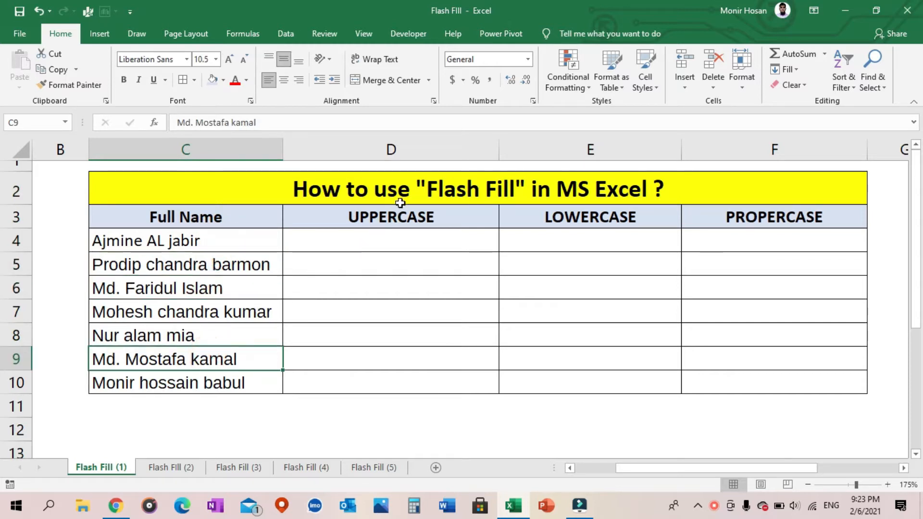
drag(239, 240, 248, 379)
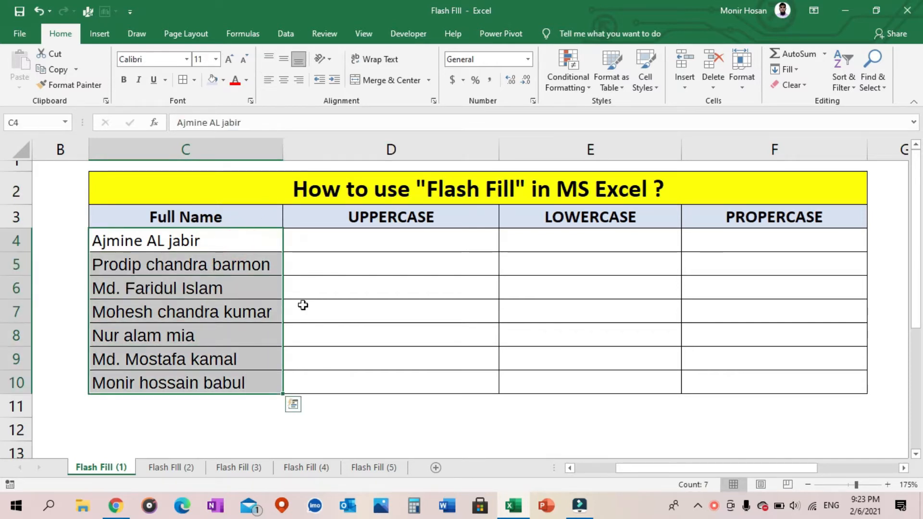
click(416, 147)
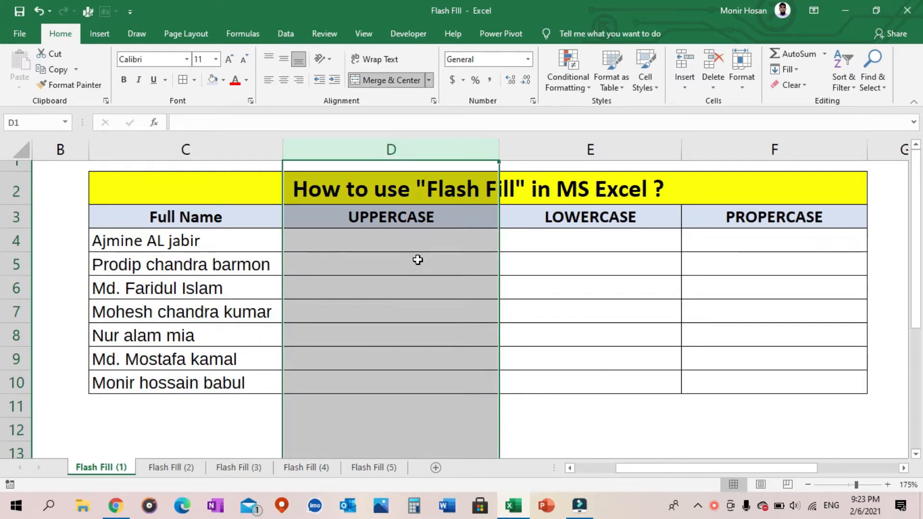
click(589, 149)
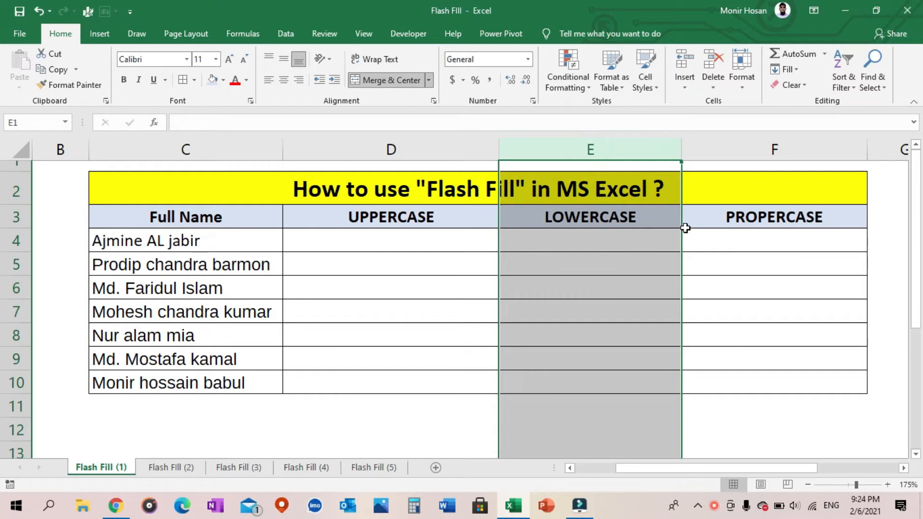
click(740, 152)
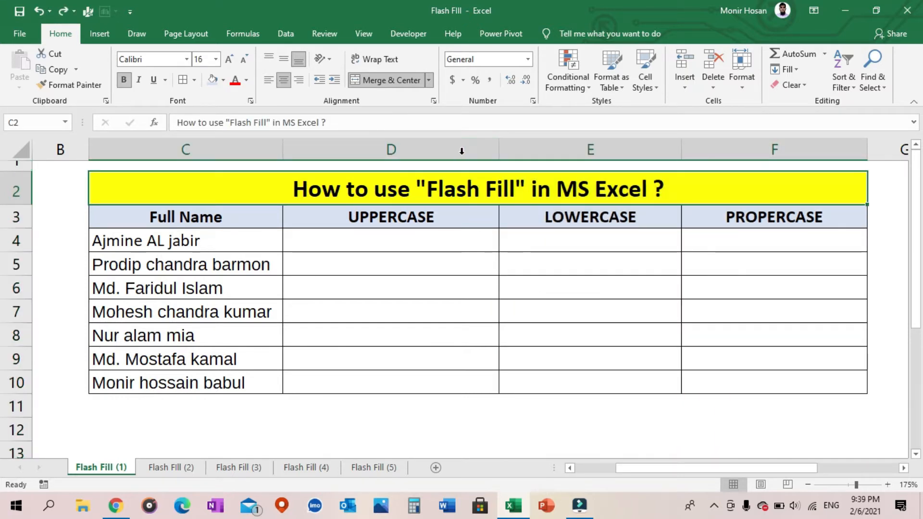
click(459, 149)
click(652, 150)
click(731, 150)
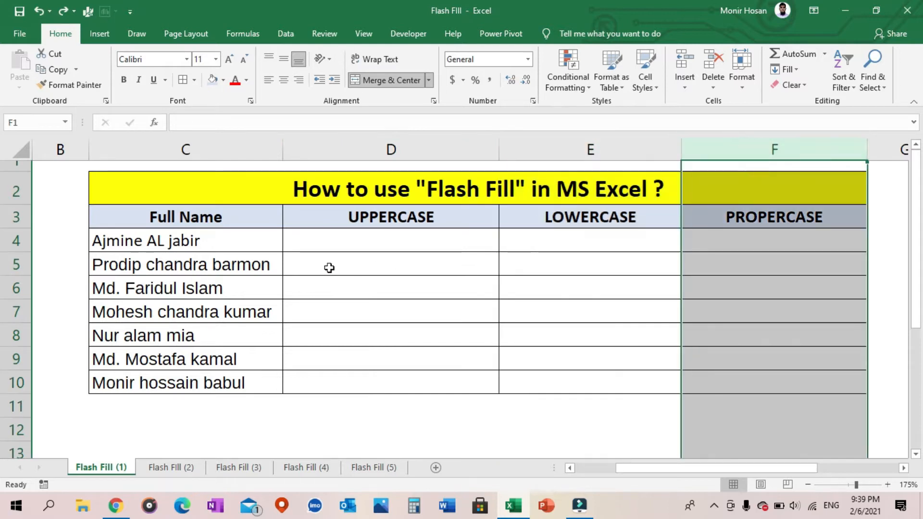
click(258, 153)
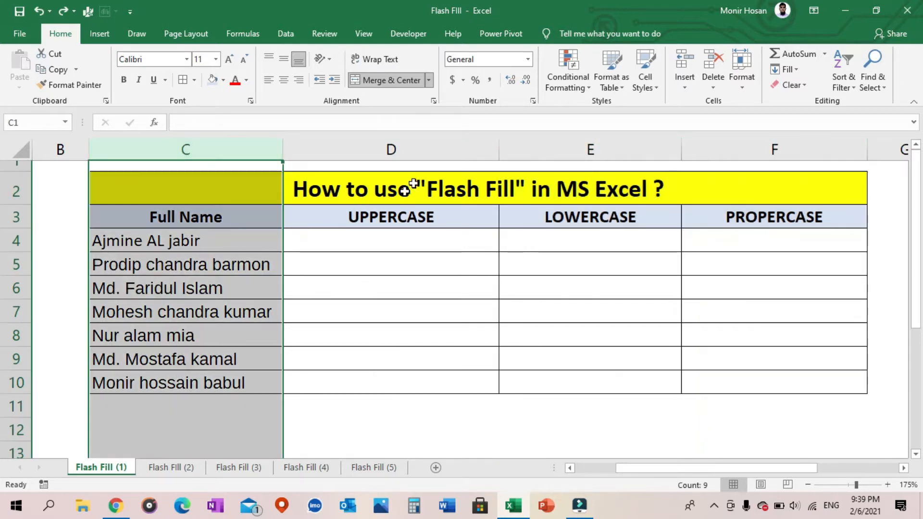
click(423, 149)
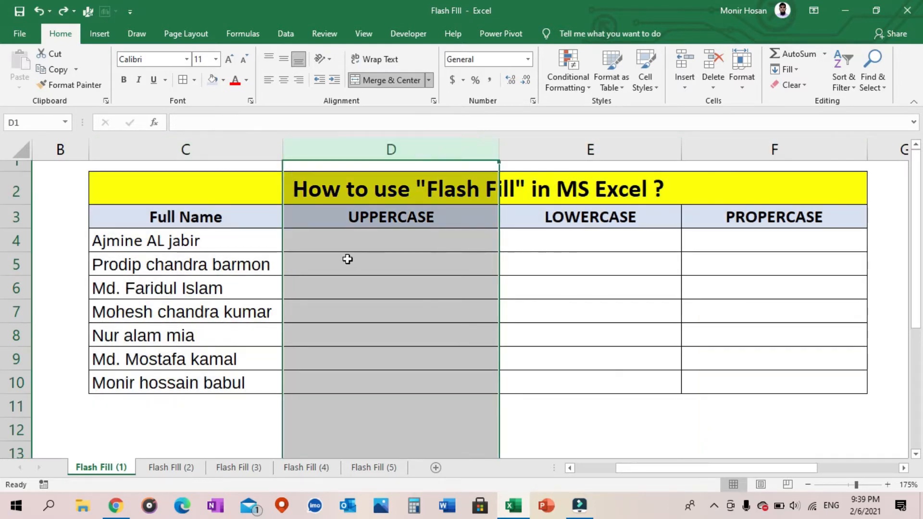
click(632, 149)
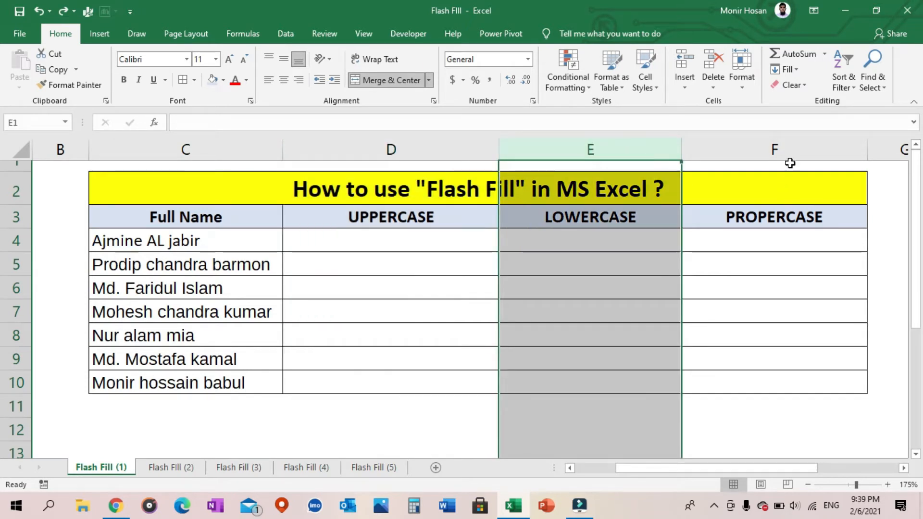
click(799, 147)
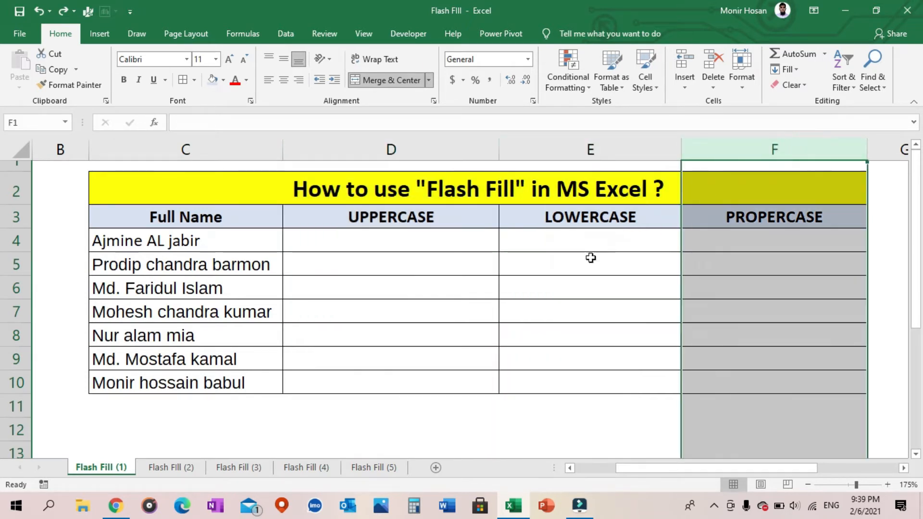
click(227, 145)
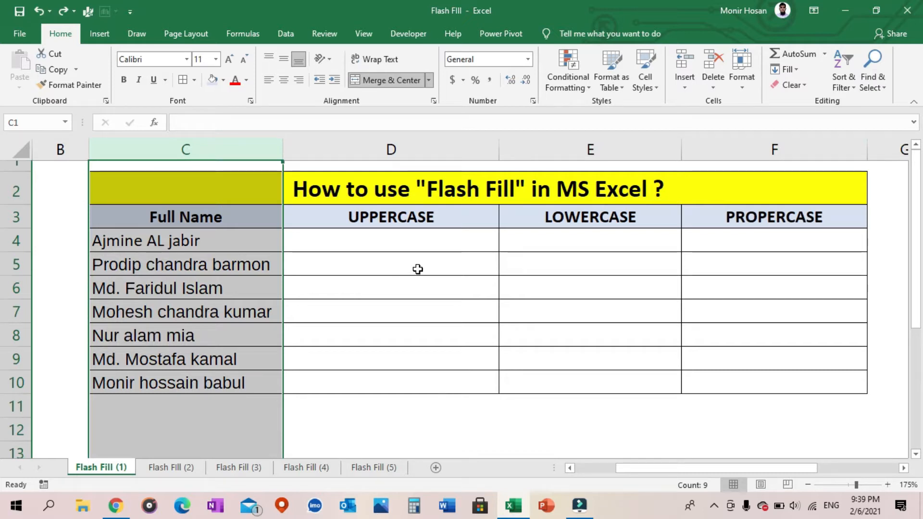
click(437, 149)
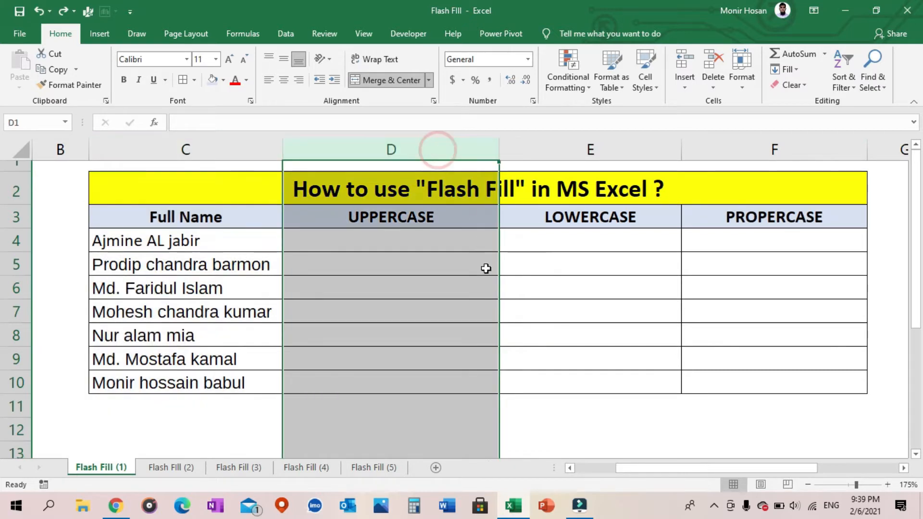
click(601, 150)
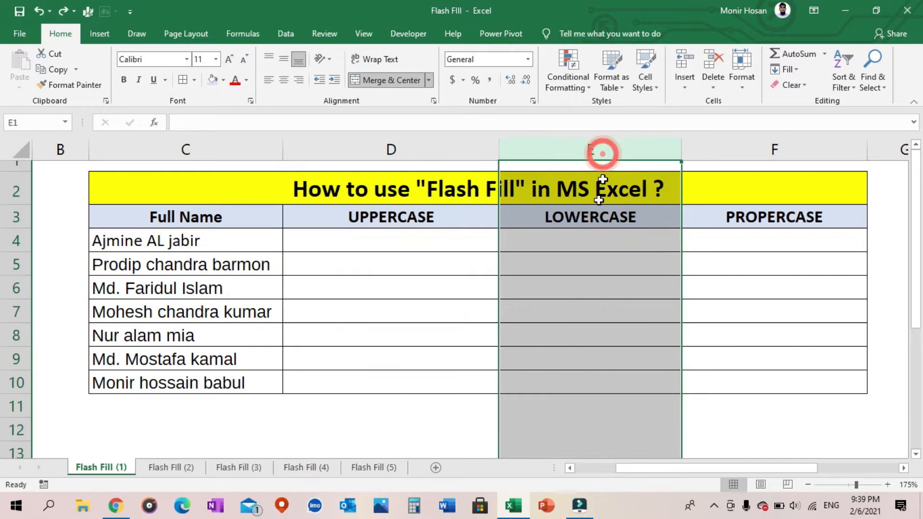
click(212, 150)
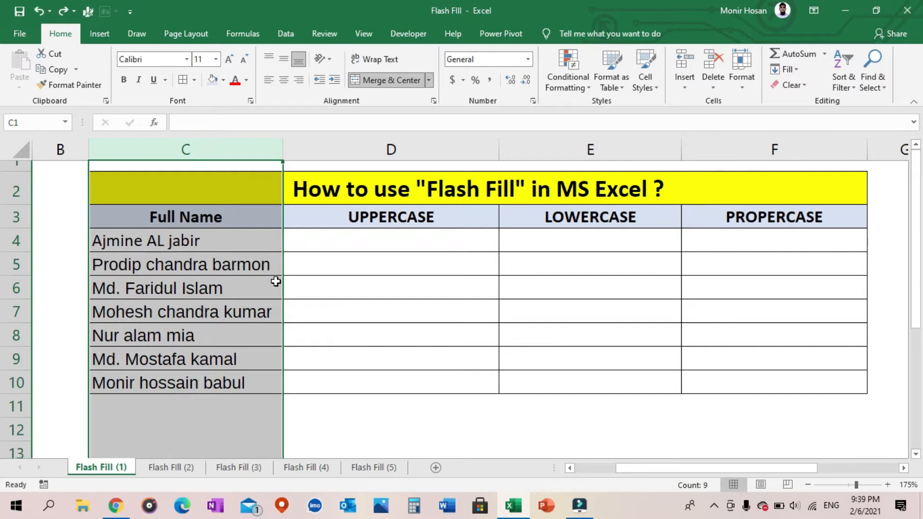
click(439, 149)
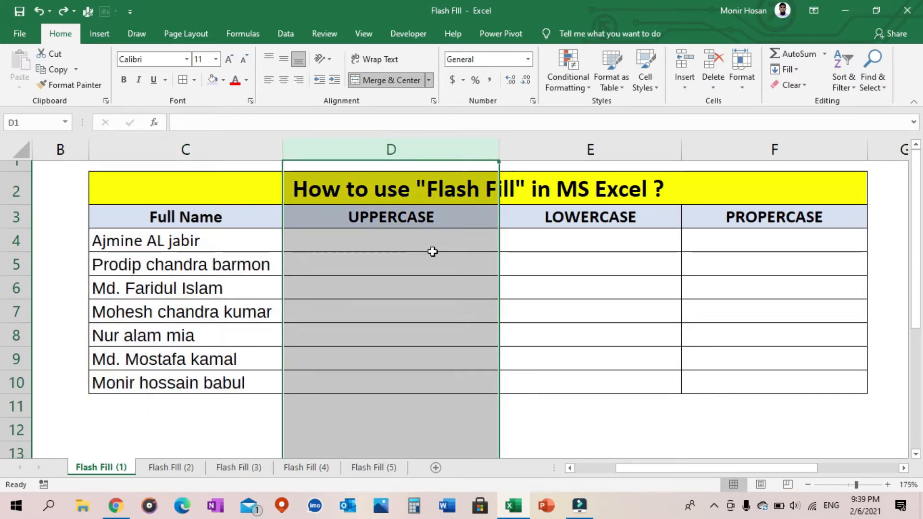
Enter the full name from C4 in all capital letters in cell D4 of the UPPERCASE column
click(430, 243)
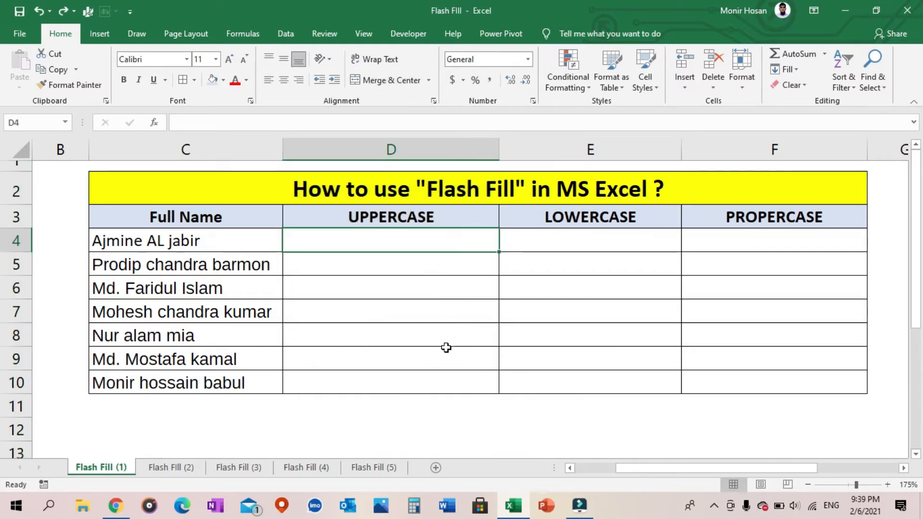
click(240, 237)
click(355, 235)
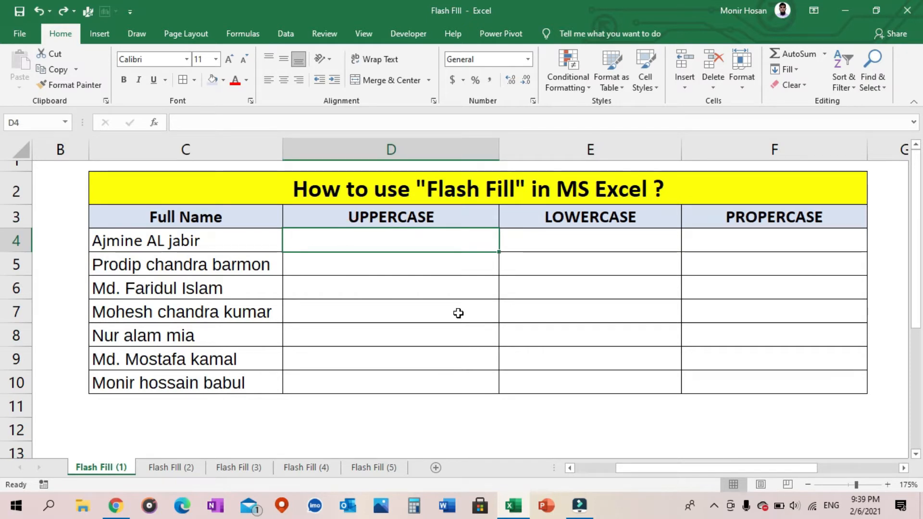
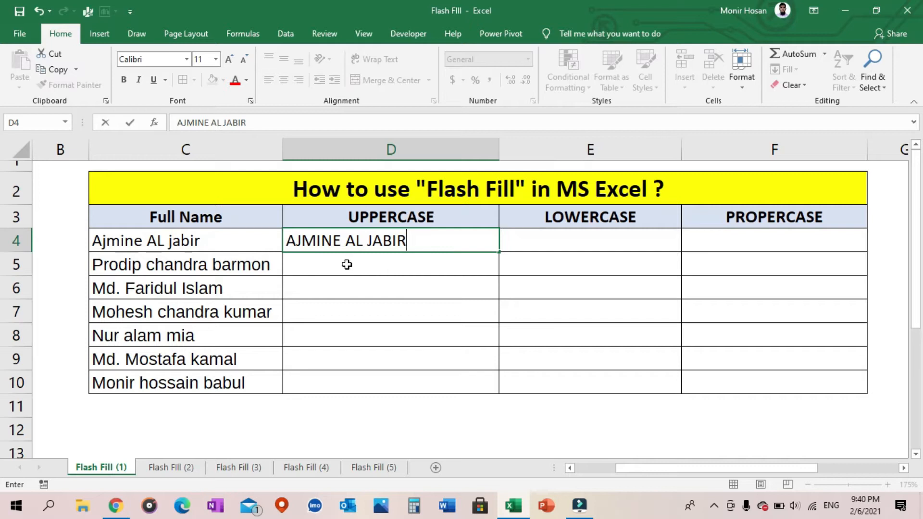
click(448, 270)
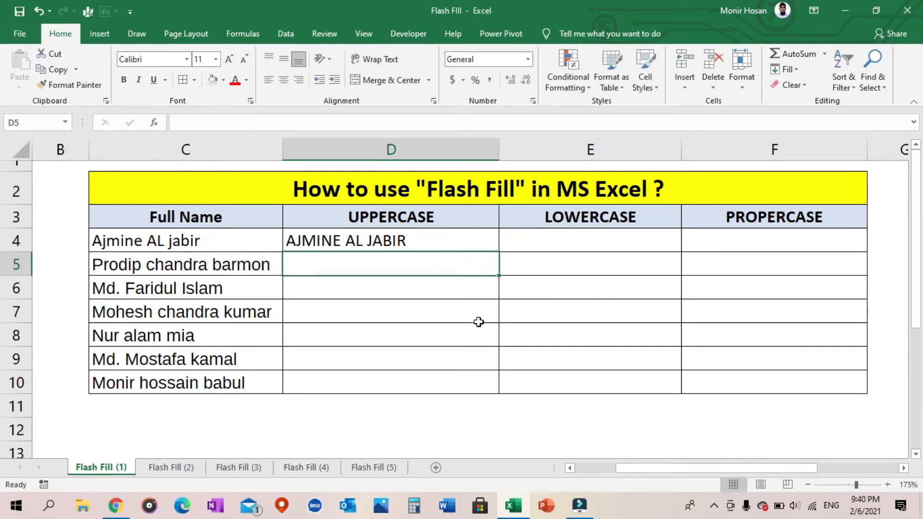
Apply Flash Fill to D4:D10 to complete the UPPERCASE column from the example in its first cell
drag(463, 240, 496, 383)
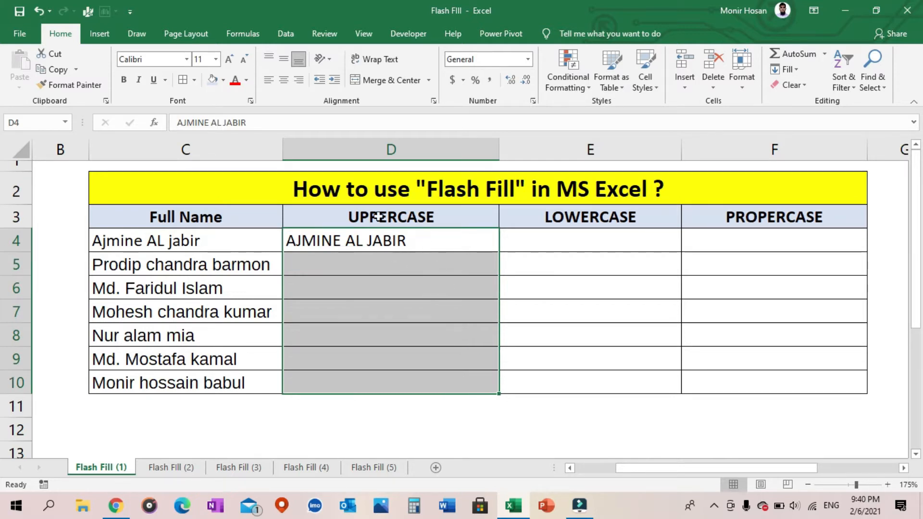
click(296, 33)
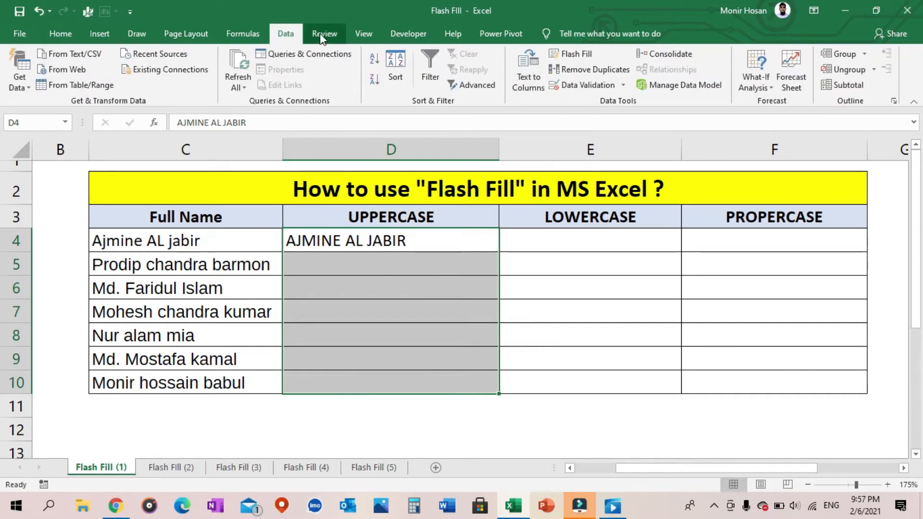
click(586, 54)
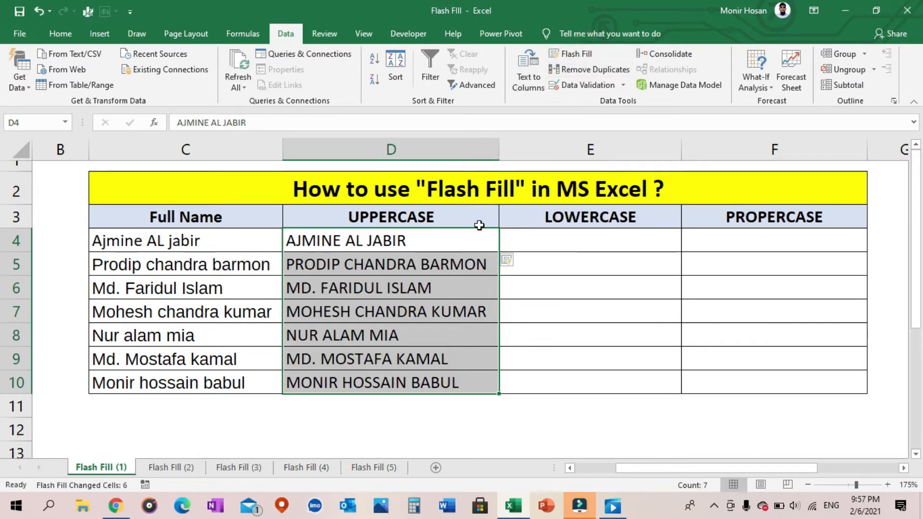
Compare the names in the UPPERCASE column with the original entries in the Full Name column
click(488, 245)
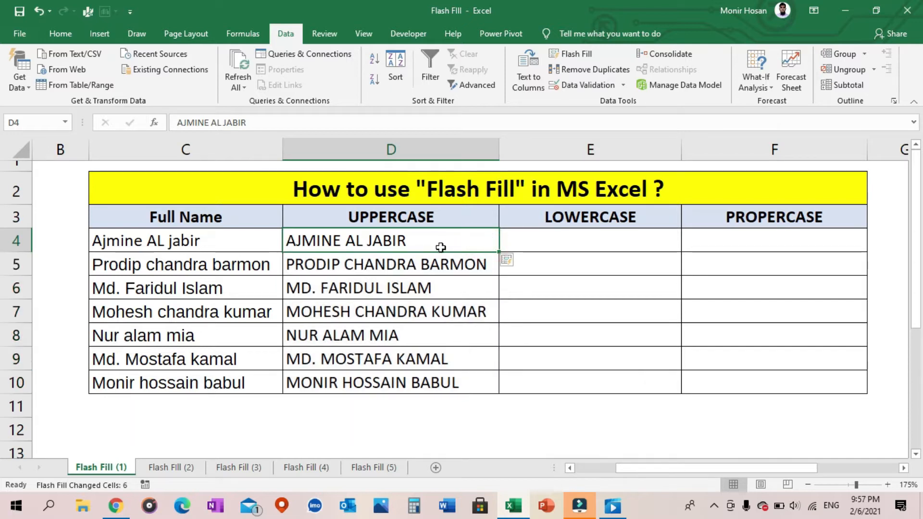
click(234, 149)
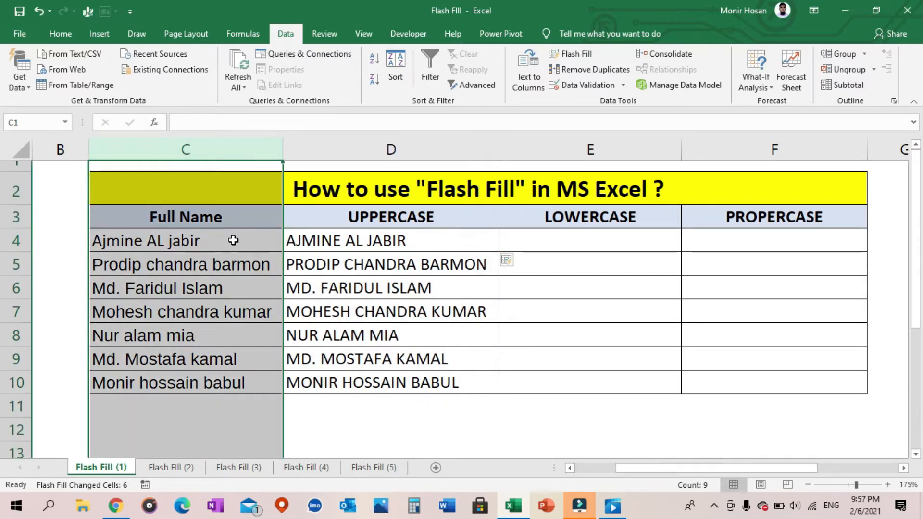
click(420, 149)
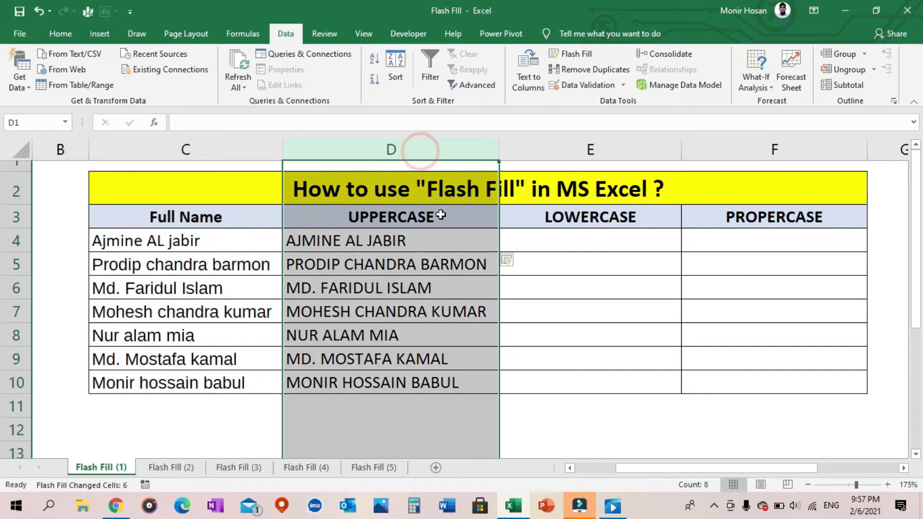
click(435, 246)
click(451, 264)
click(460, 294)
click(458, 332)
click(468, 309)
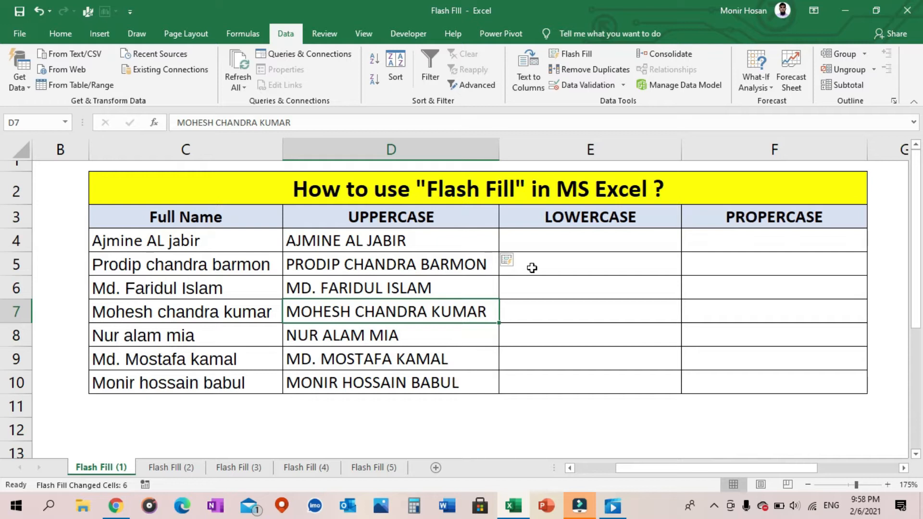
Enter the full name from C4 in all lowercase in cell E4 and apply Flash Fill to E4:E10
click(547, 240)
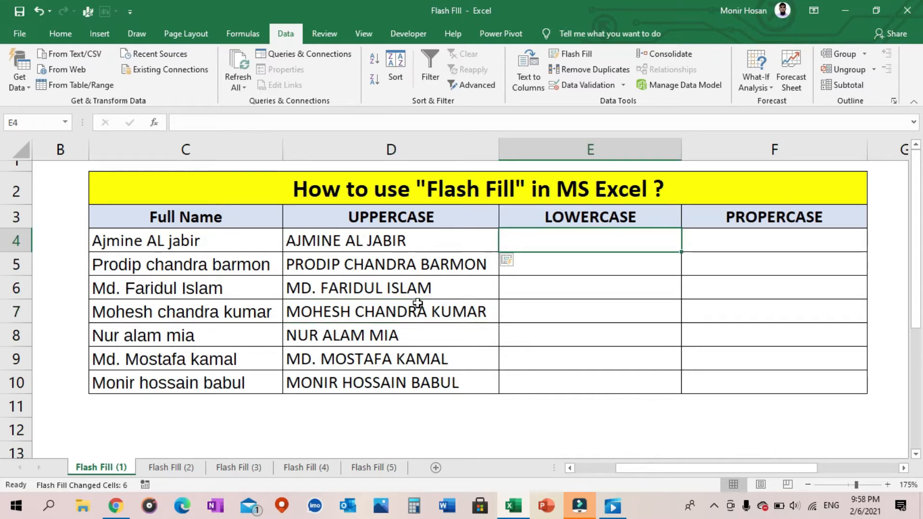
click(601, 143)
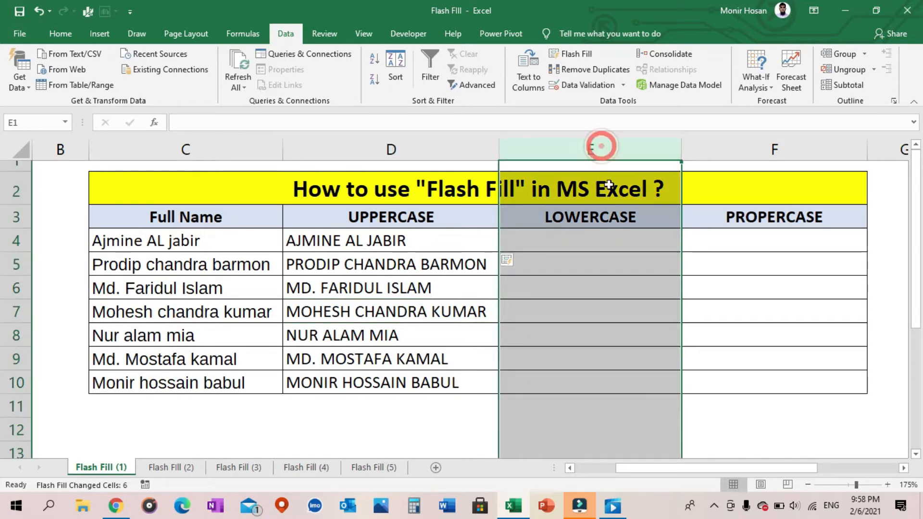
click(605, 237)
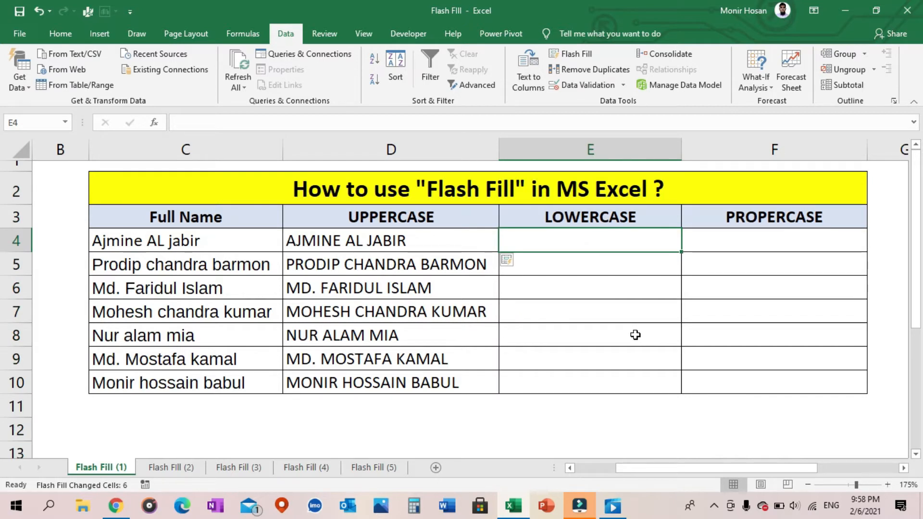
text(la)
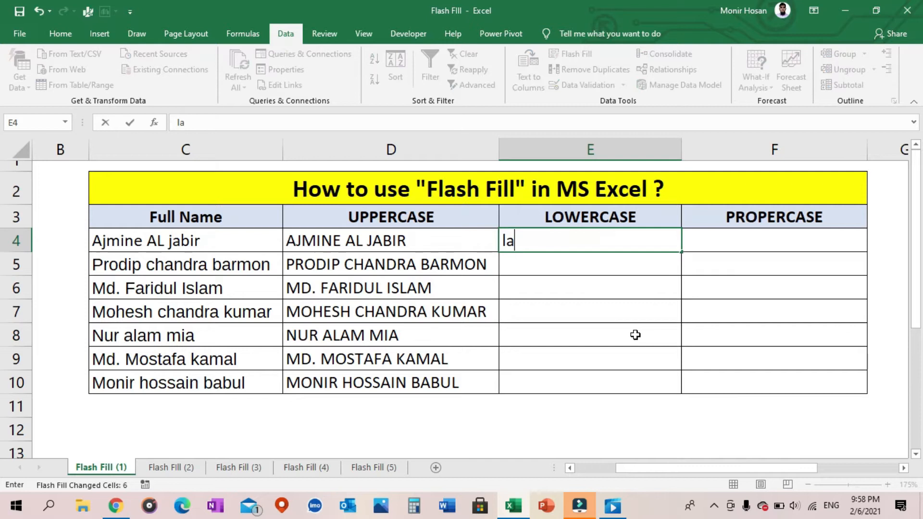
key(BackSpace)
key(BackSpace)
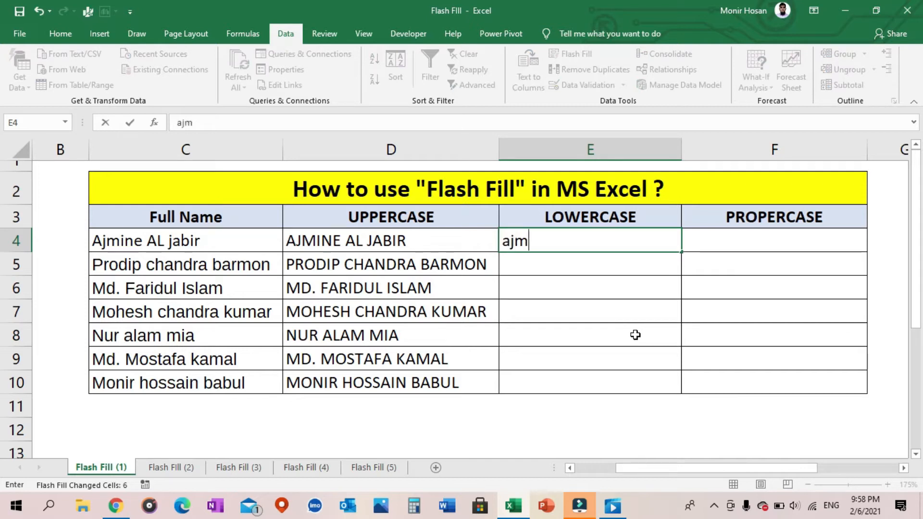
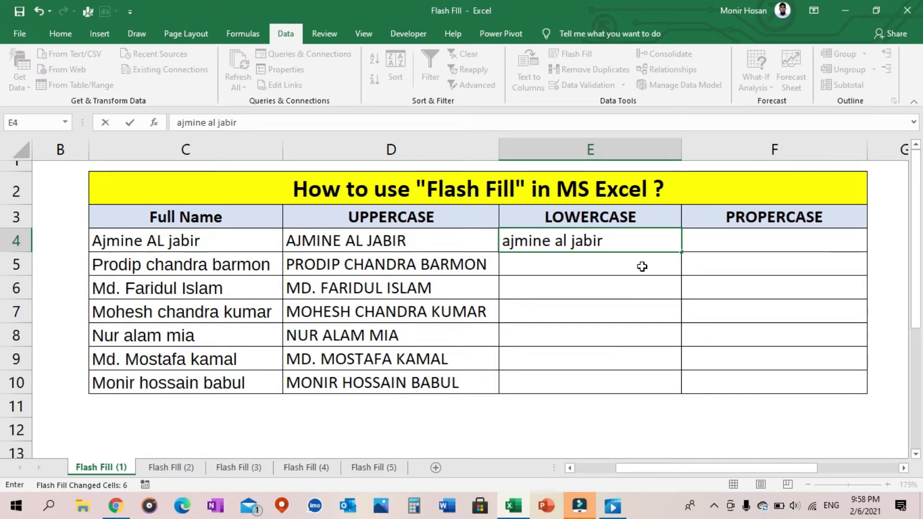
key(Return)
drag(639, 241, 644, 379)
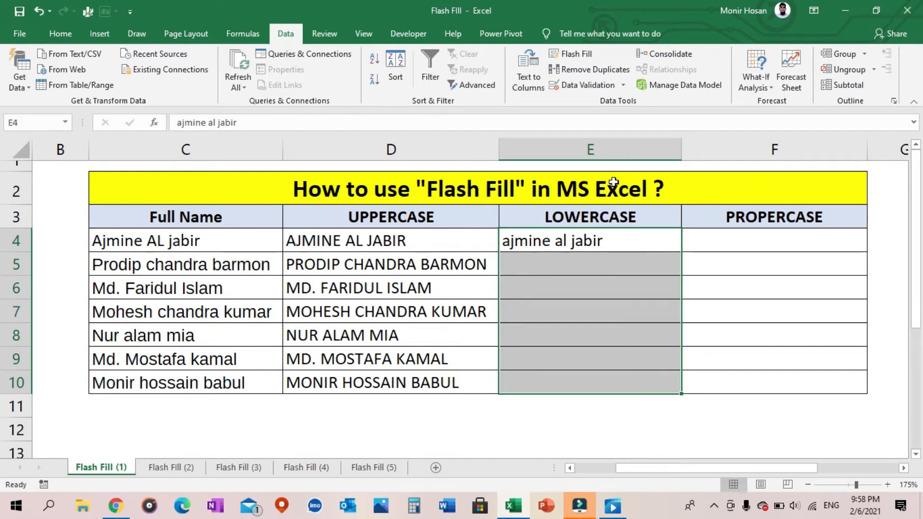
click(589, 58)
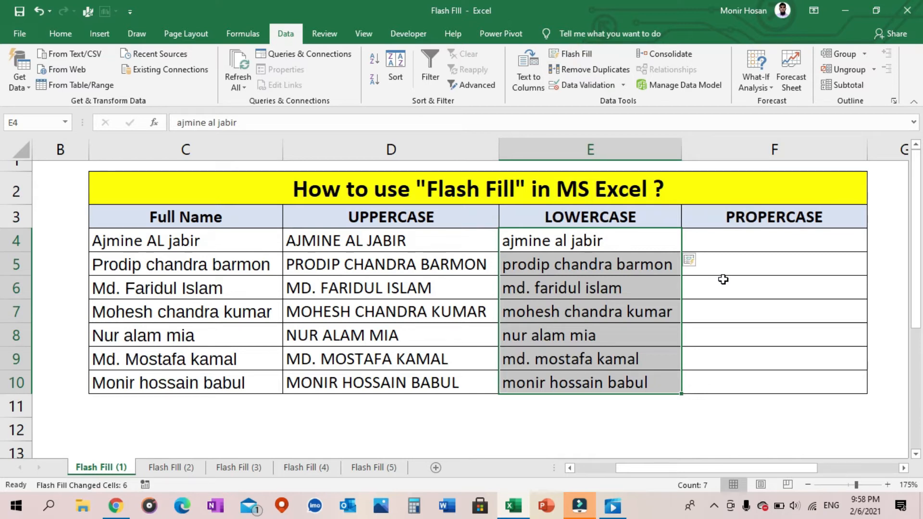
Compare the names in the LOWERCASE column with the original entries in the Full Name column
click(596, 149)
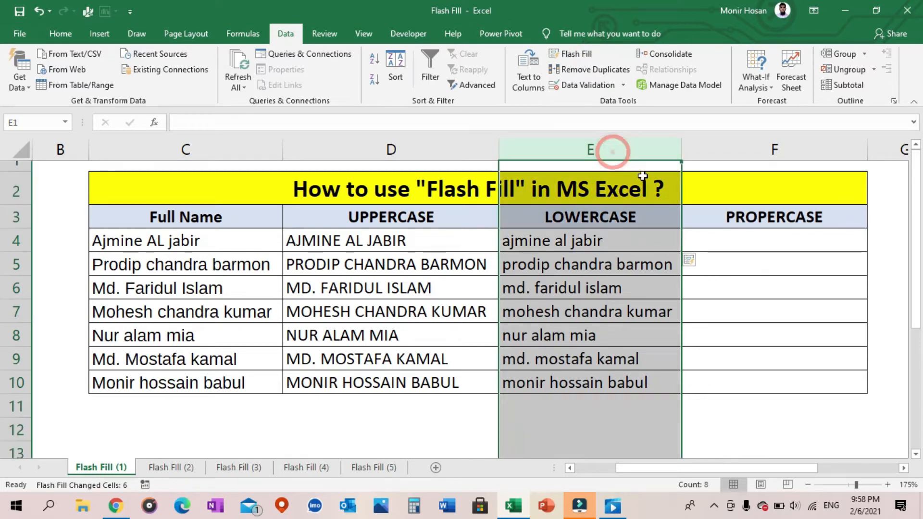
click(206, 148)
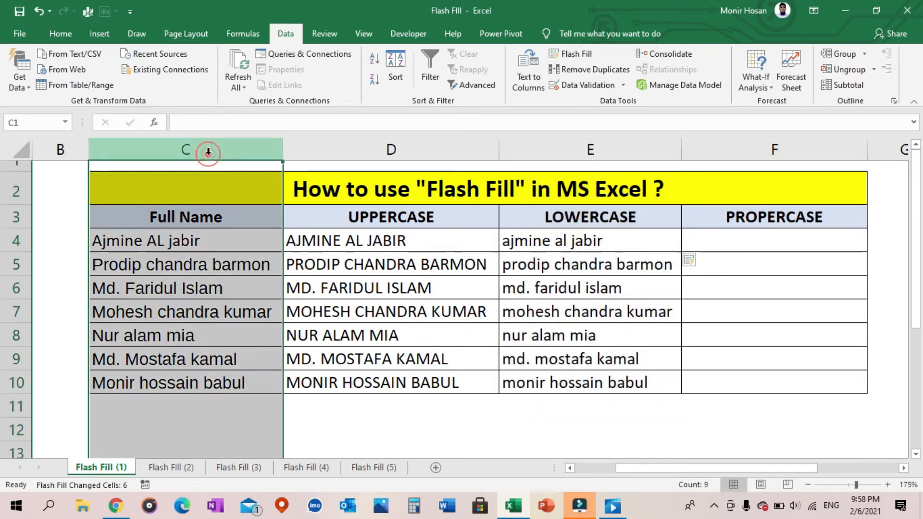
click(562, 148)
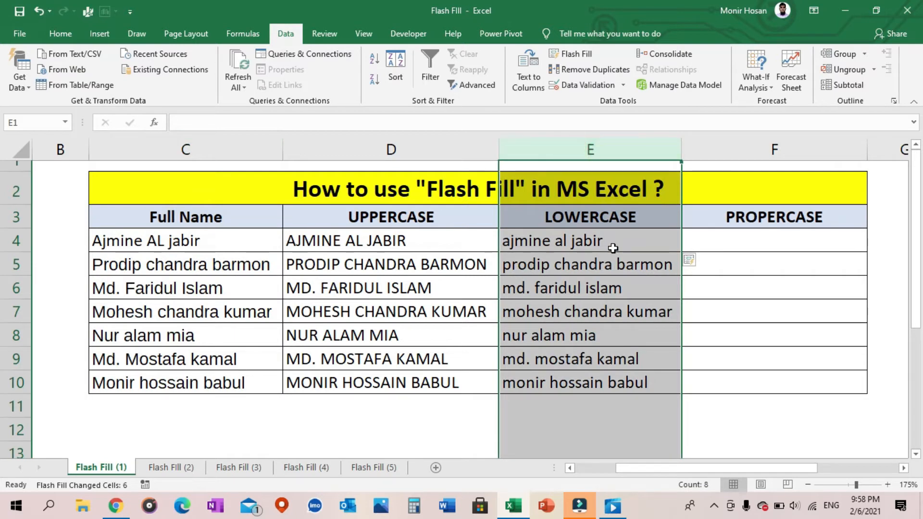
Enter the full name from C4 in proper case, each word capitalized, in cell F4 of the PROPERCASE column
click(743, 245)
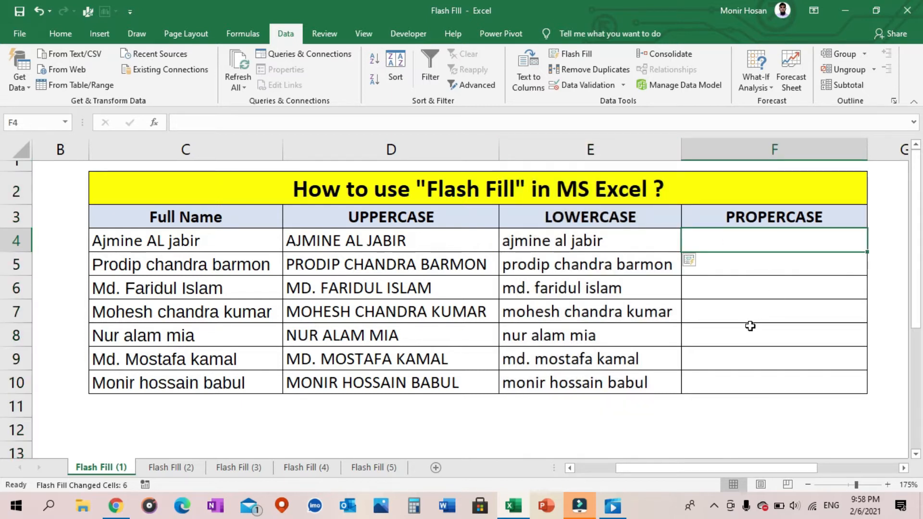
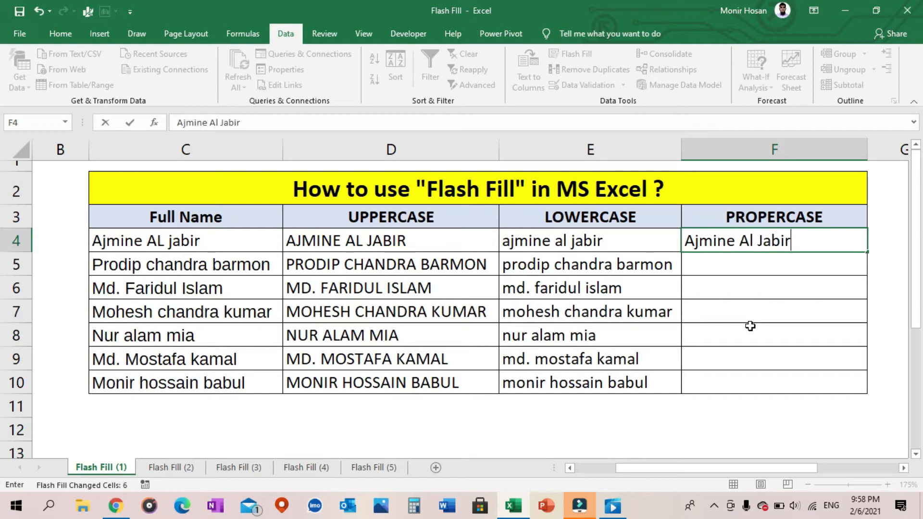
click(788, 266)
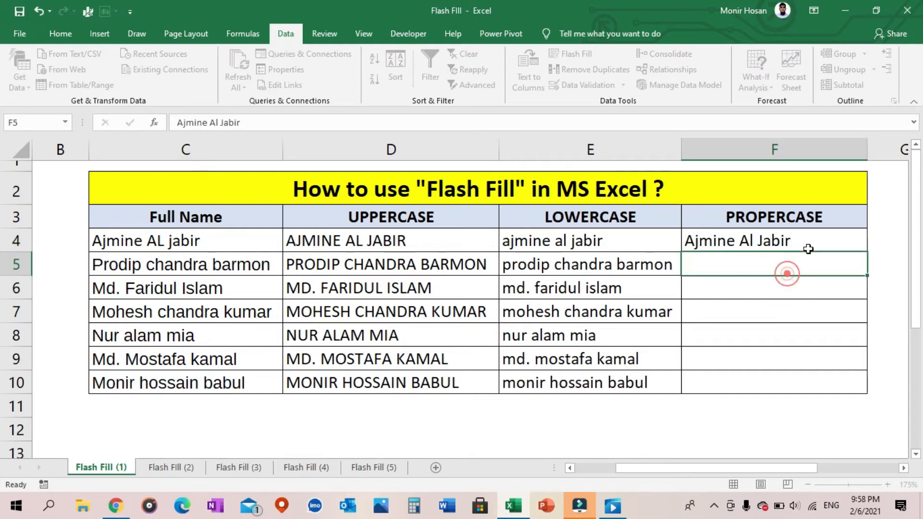
Apply Flash Fill to F4:F10 to complete the PROPERCASE column from its first entry
click(825, 240)
drag(827, 286, 824, 383)
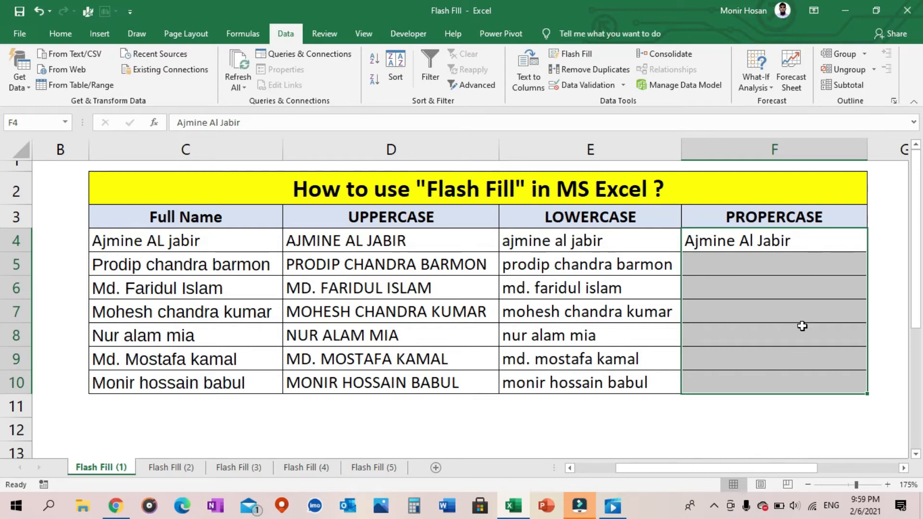
key(ctrl+e)
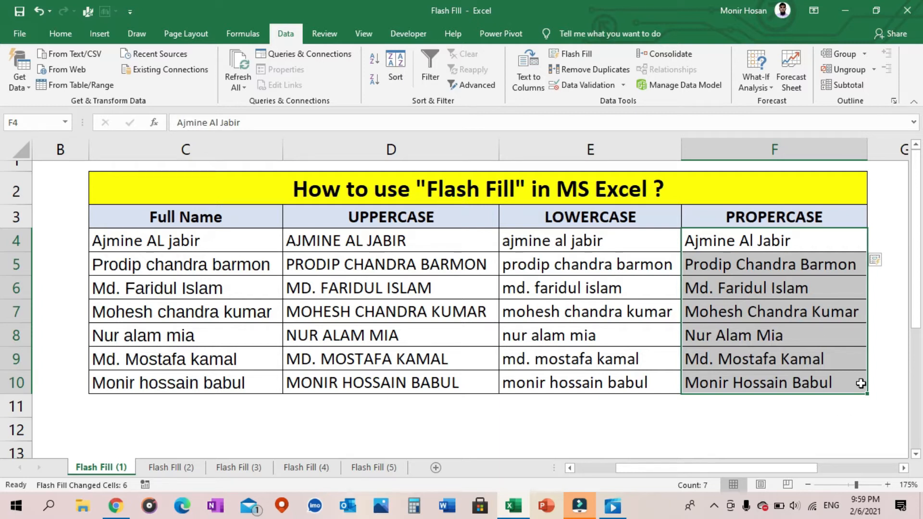
click(795, 149)
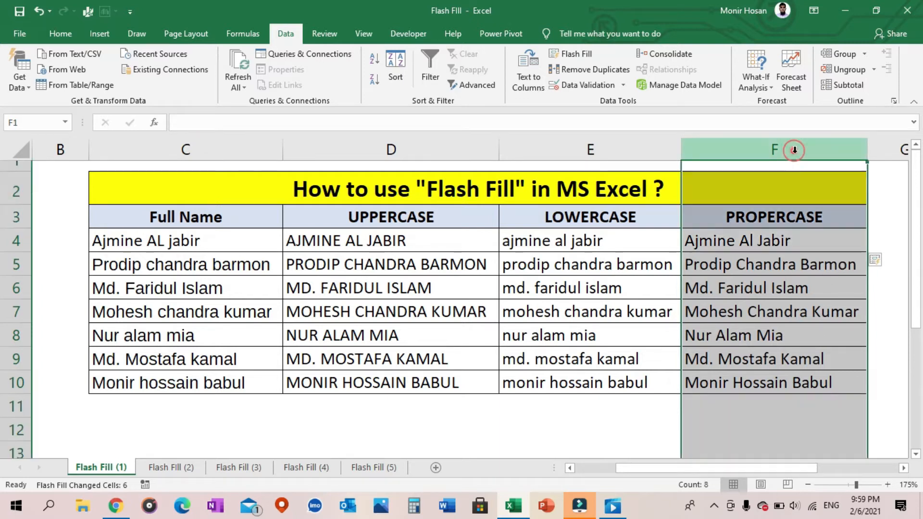
click(811, 409)
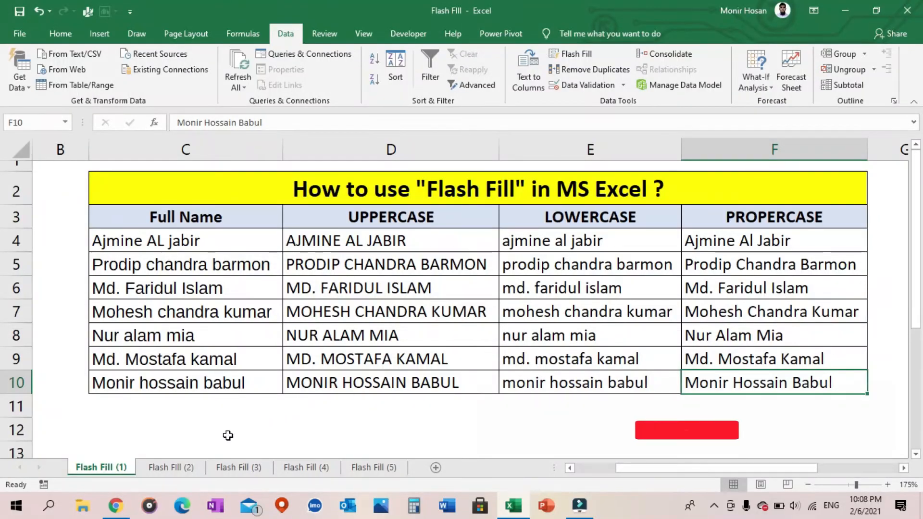
Switch to the Flash Fill (2) sheet and review its Full Name, First Name, Middle Name and Last Name columns
click(178, 468)
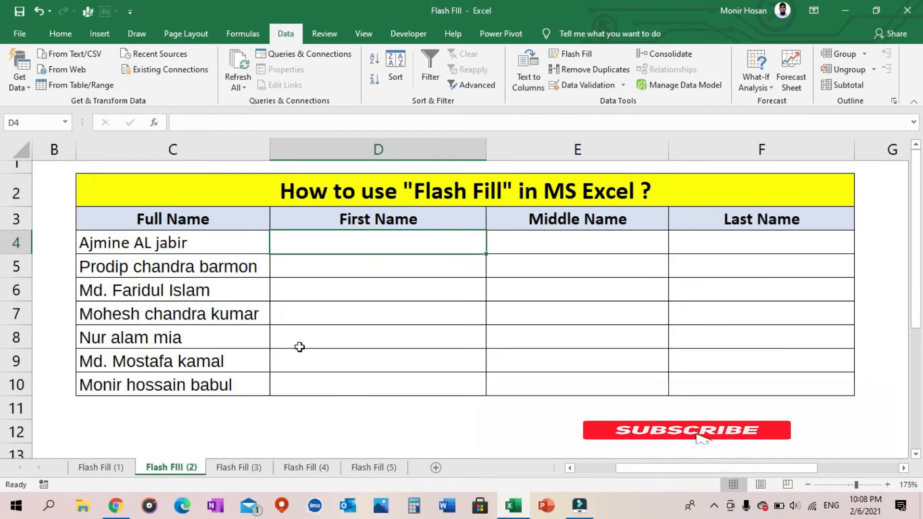
click(217, 155)
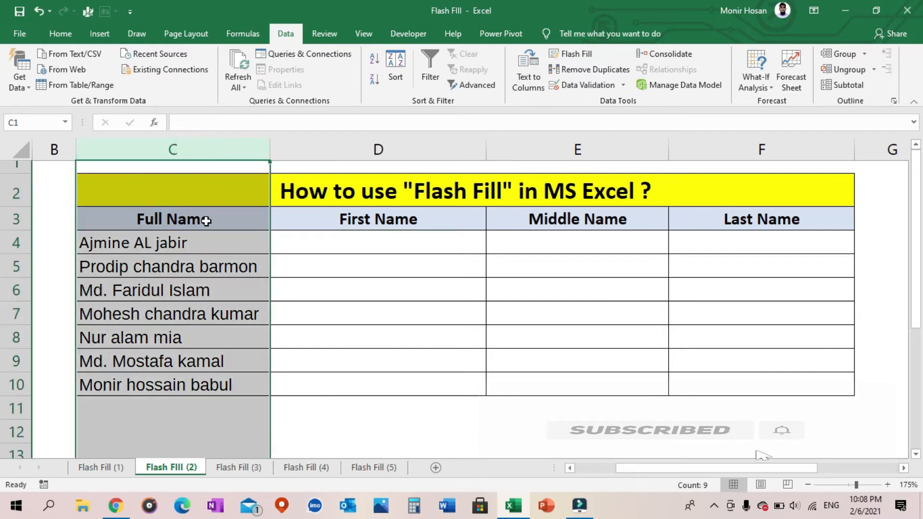
click(158, 250)
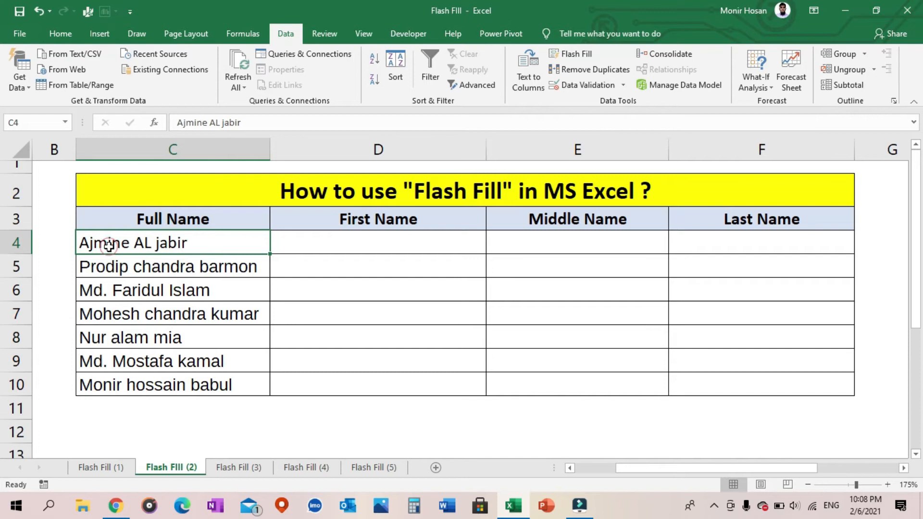
click(176, 249)
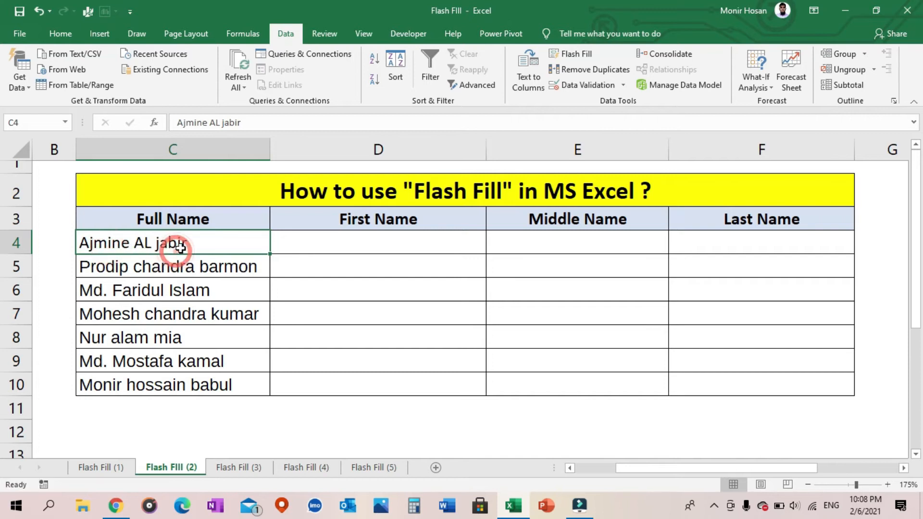
click(403, 149)
click(595, 153)
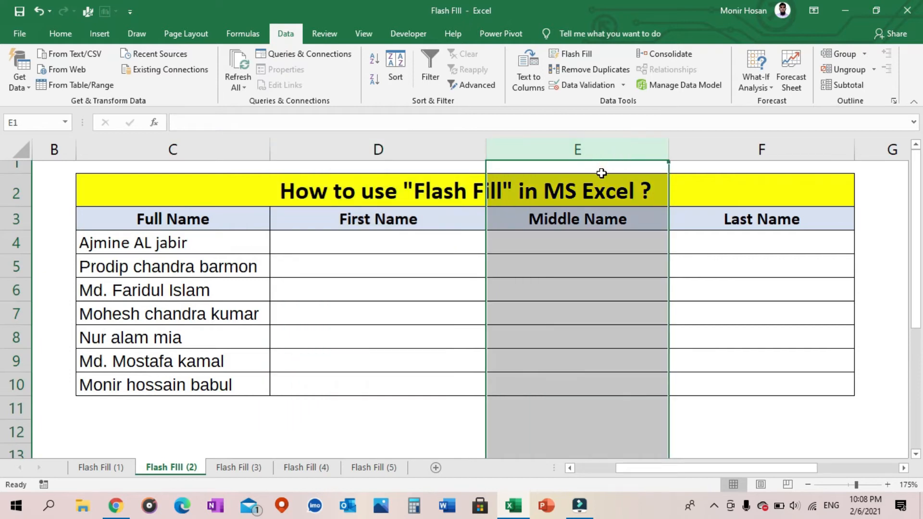
click(769, 151)
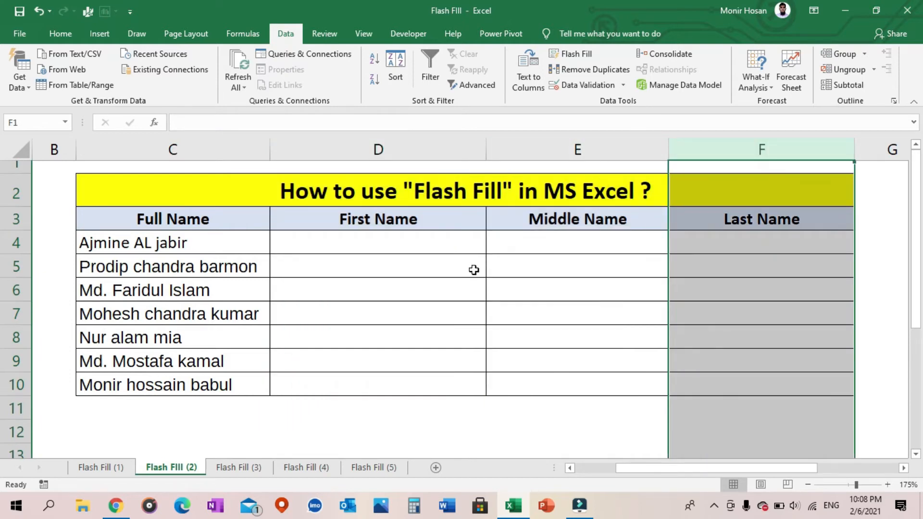
Enter the first name taken from the full name in C4 into cell D4 of the First Name column
click(415, 244)
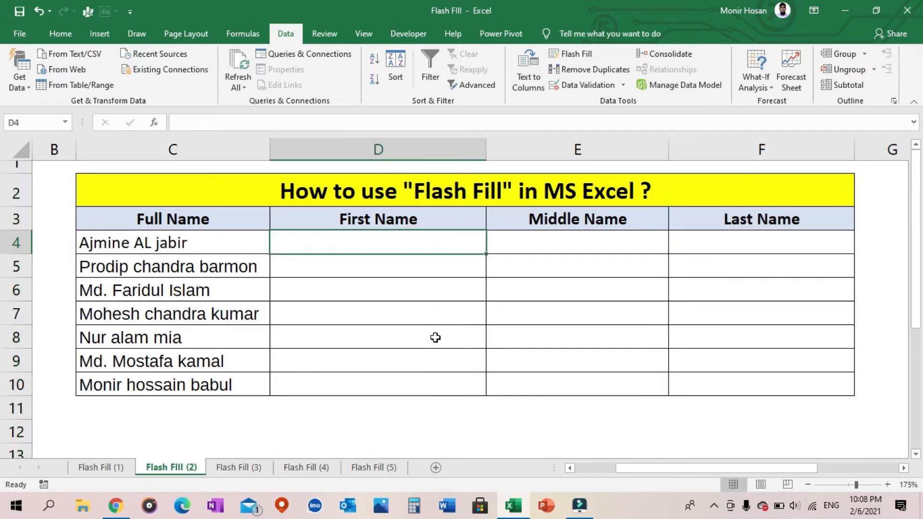
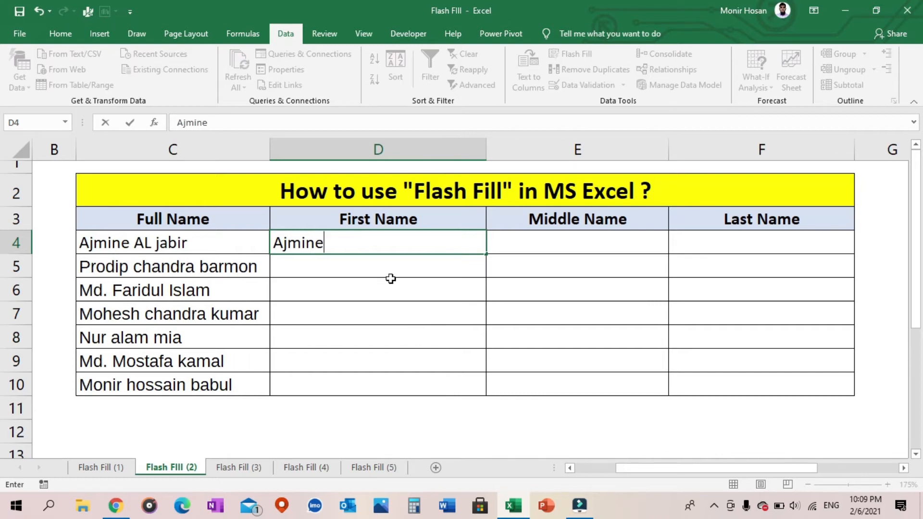
key(Return)
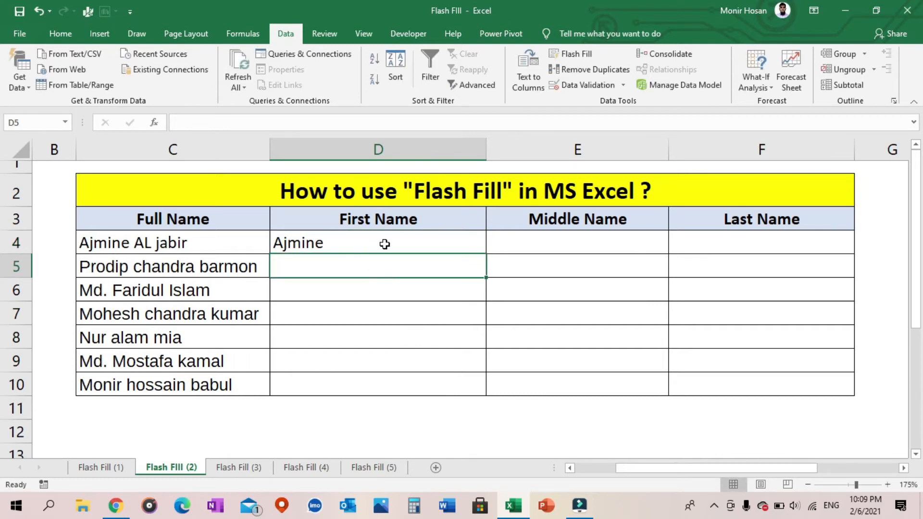
Apply Flash Fill to D4:D10 to extract the remaining first names
click(388, 239)
drag(391, 266, 391, 374)
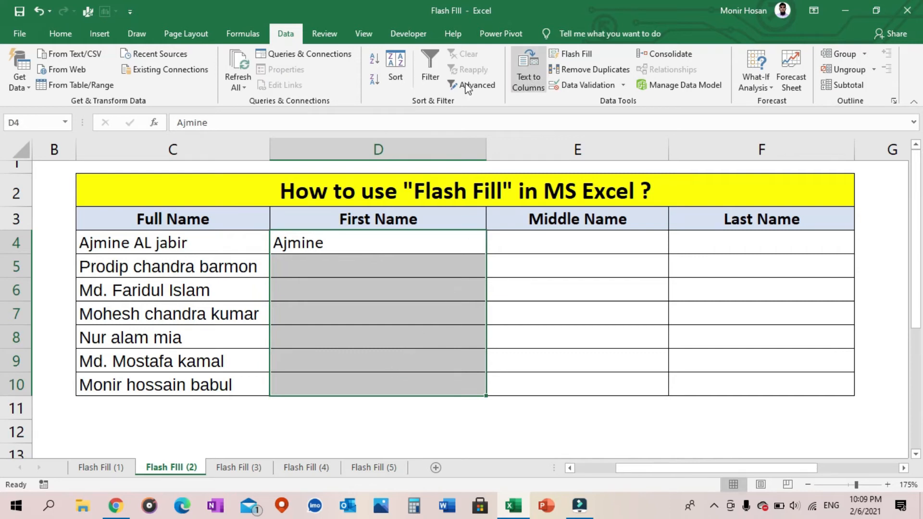
click(558, 55)
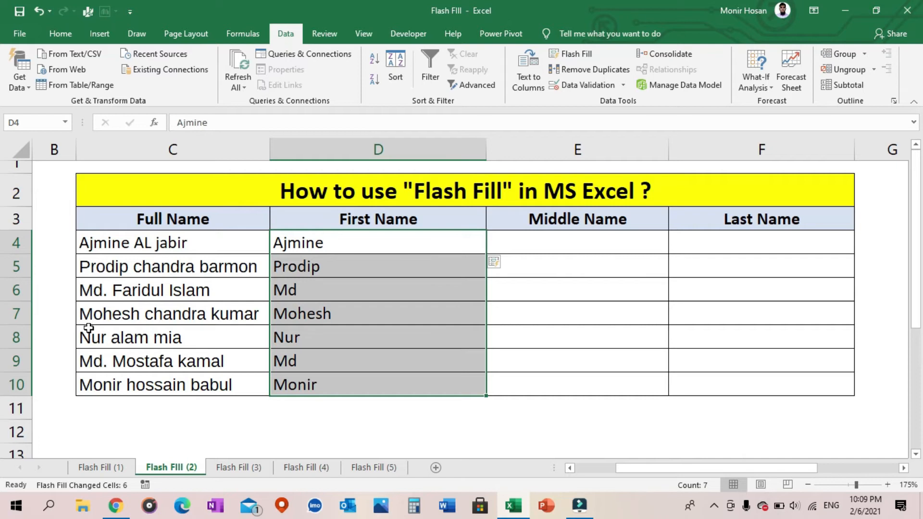
click(377, 241)
click(389, 149)
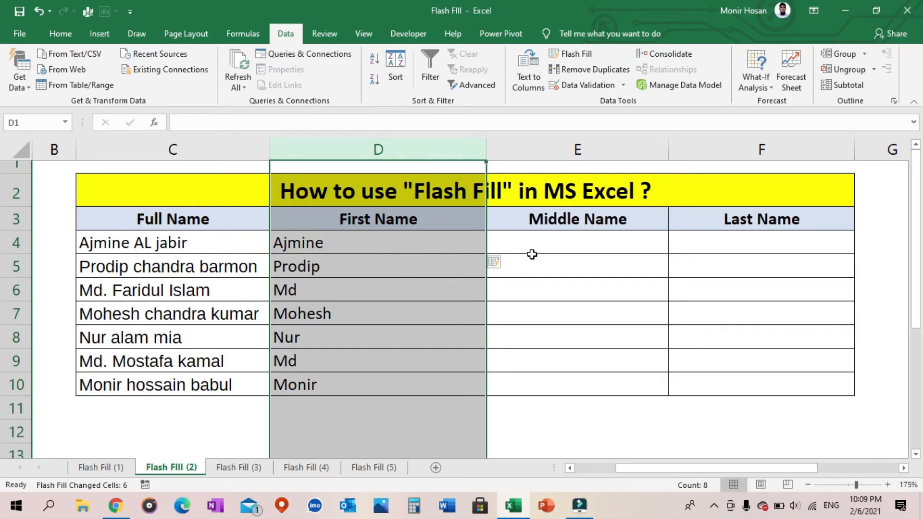
Enter the middle name from C4 in cell E4 with only its first letter capitalized, and apply Flash Fill to E4:E10
click(575, 243)
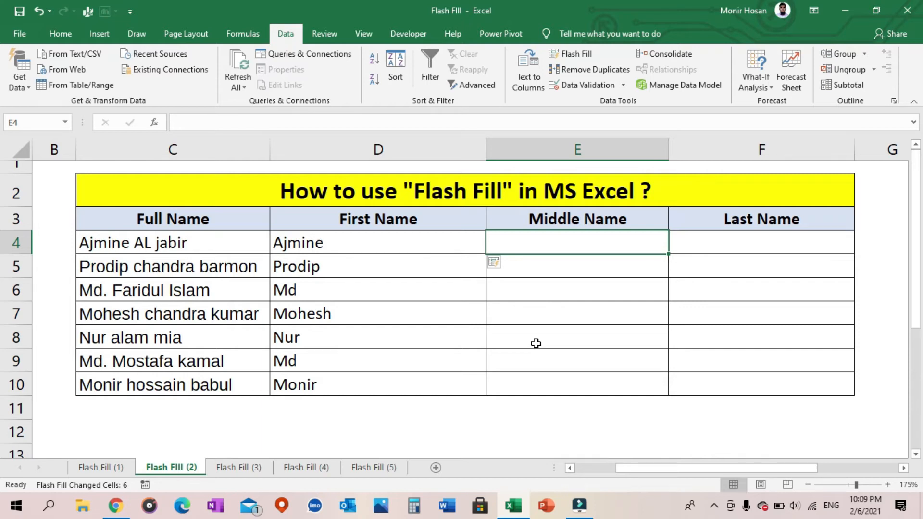
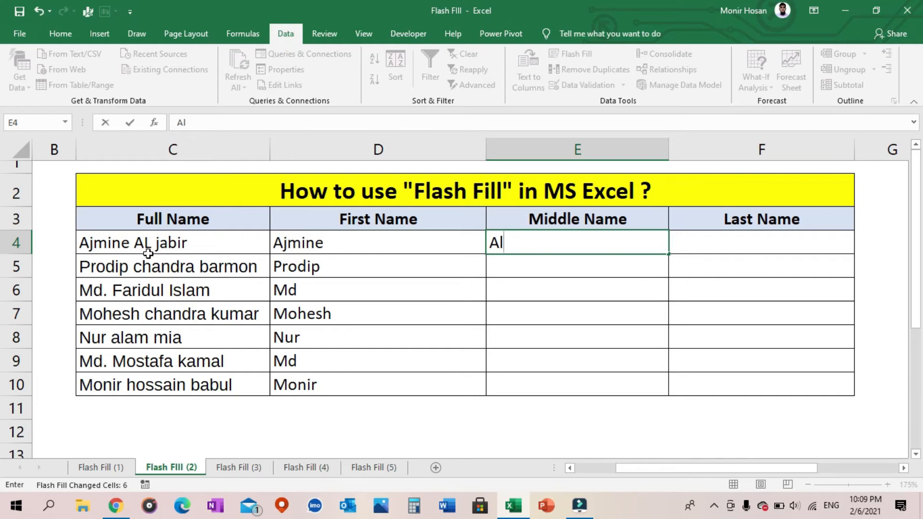
key(Return)
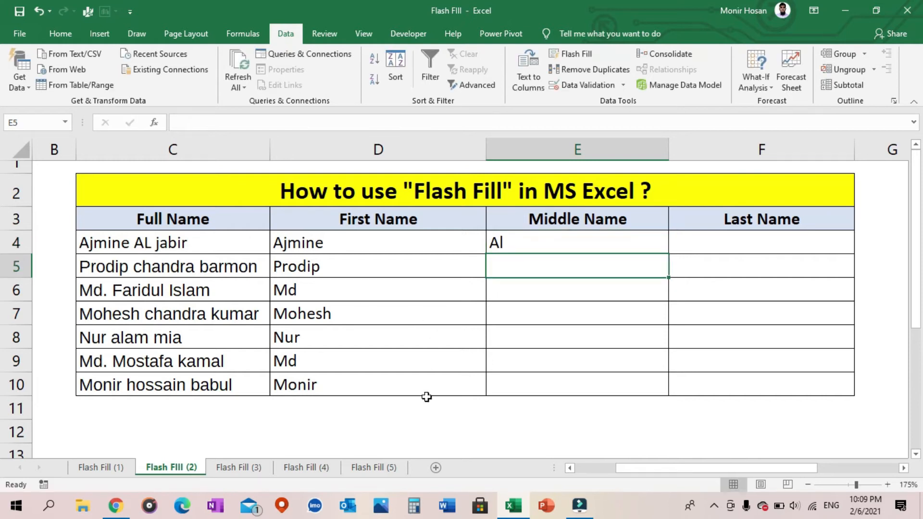
drag(570, 240, 587, 385)
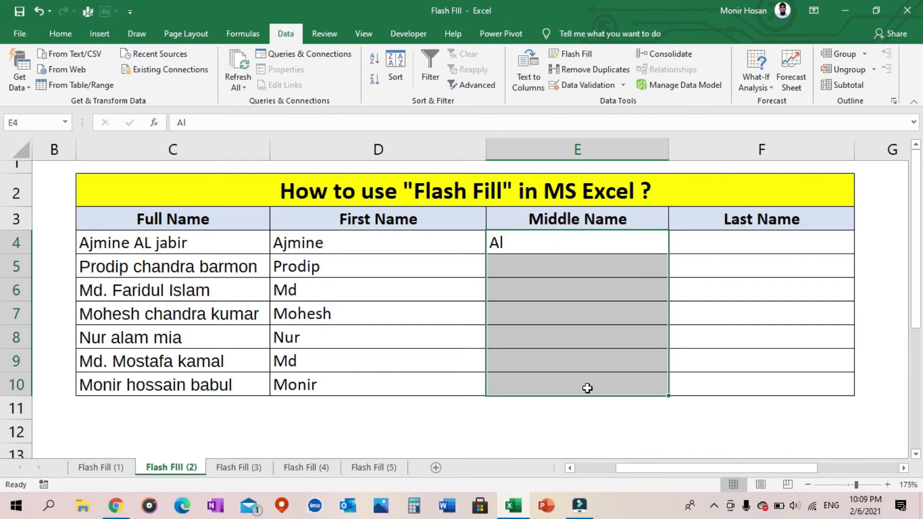
click(575, 54)
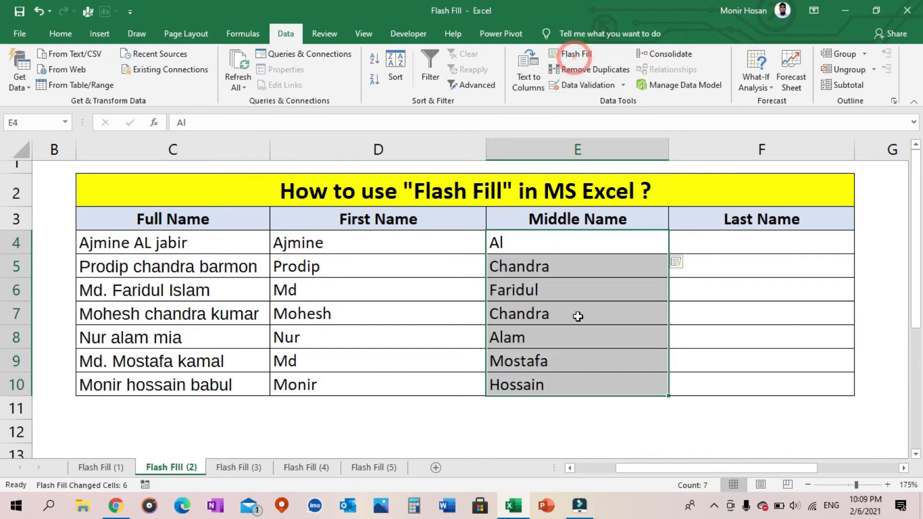
click(587, 148)
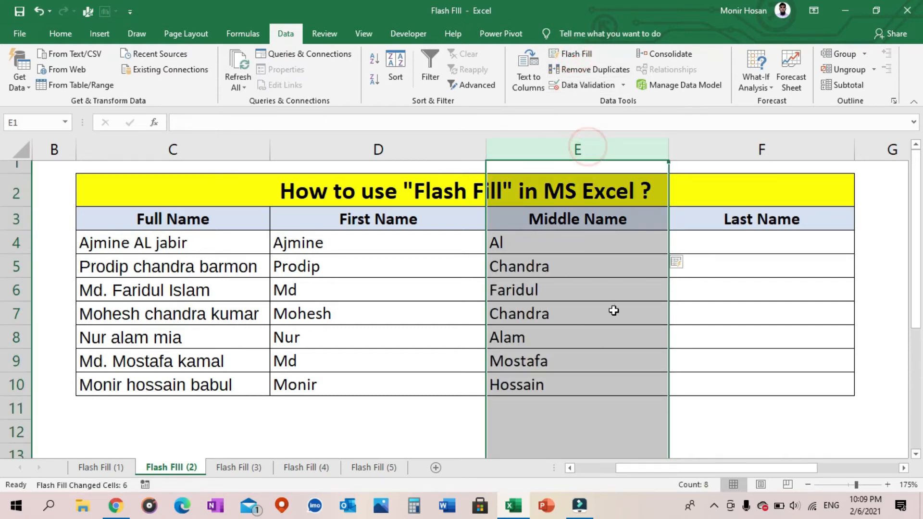
click(145, 301)
click(553, 290)
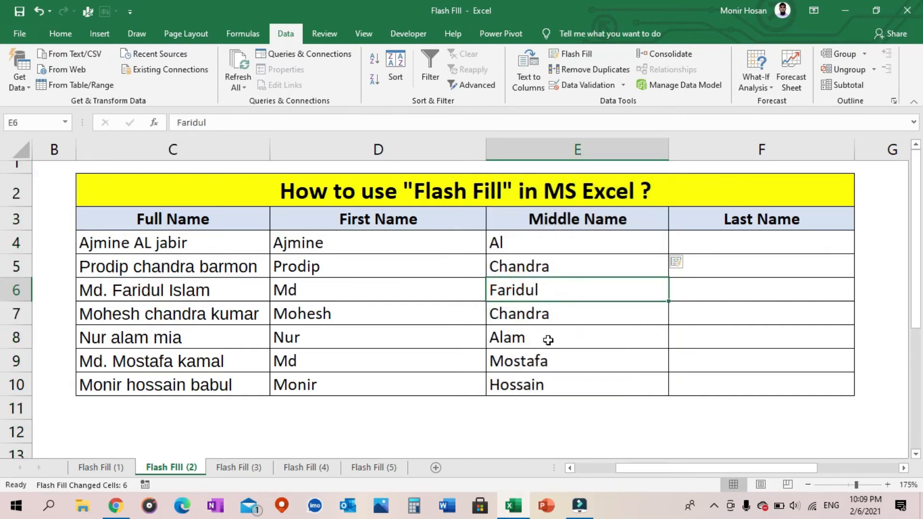
Enter the last name from C4 in cell F4 with its first letter capitalized, and apply Flash Fill to F4:F10
click(710, 245)
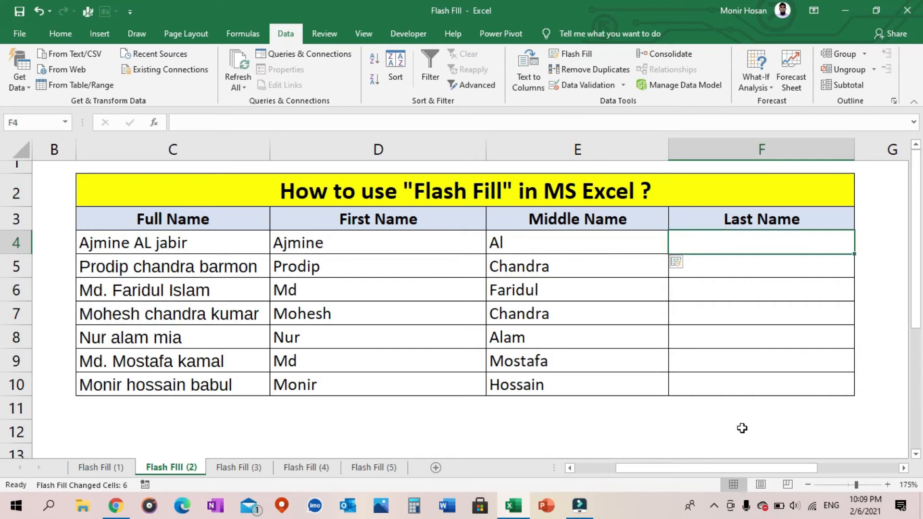
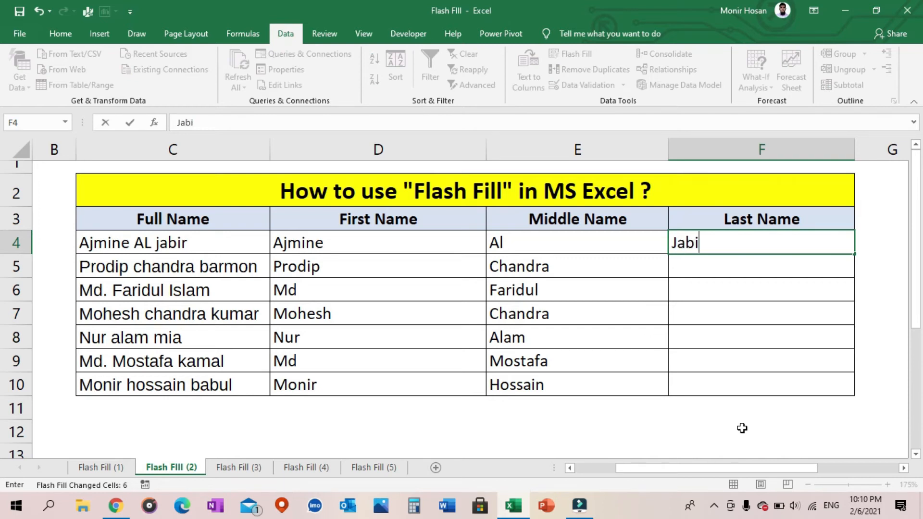
key(Return)
drag(793, 245, 775, 377)
click(574, 54)
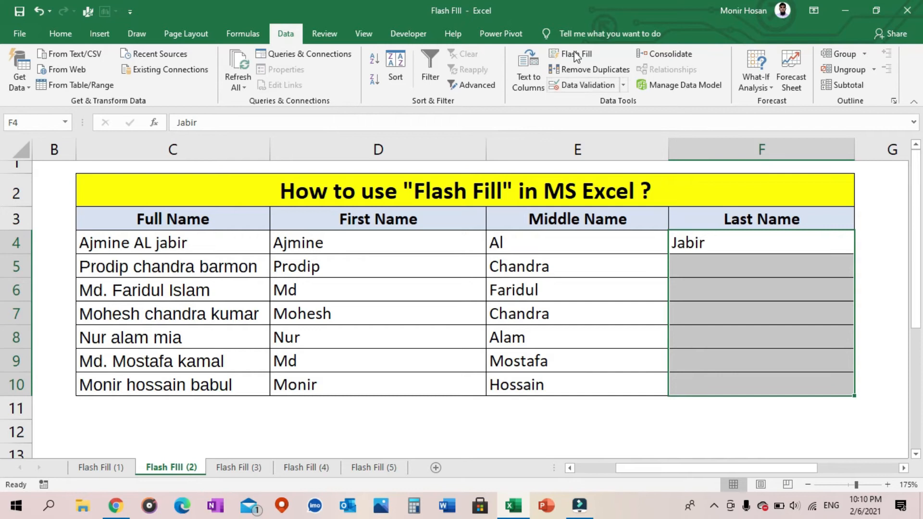
Open the Flash Fill (3) sheet and examine its First Name, Middle Name, Last Name and Full Name columns
click(767, 420)
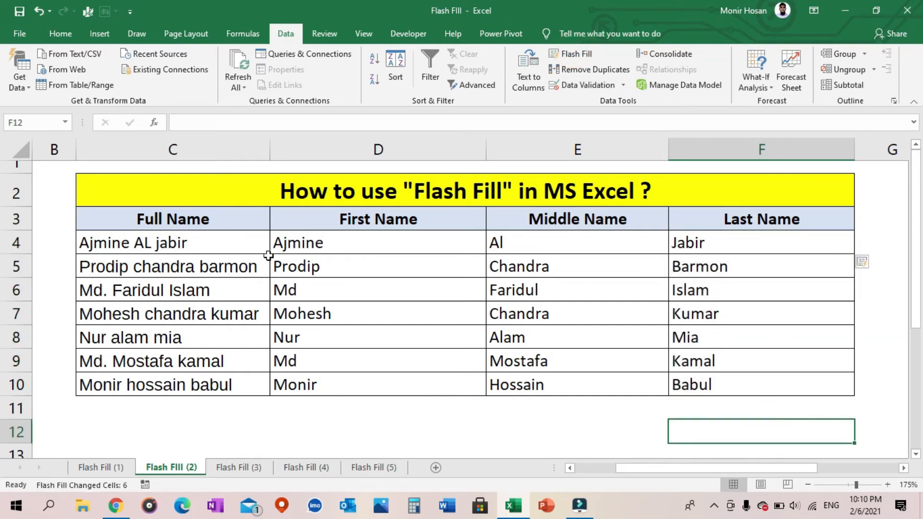
click(727, 243)
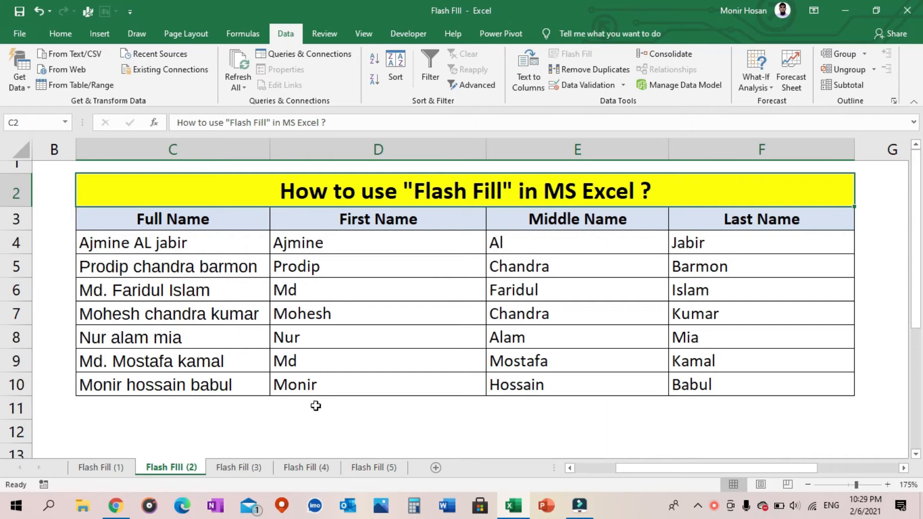
click(259, 466)
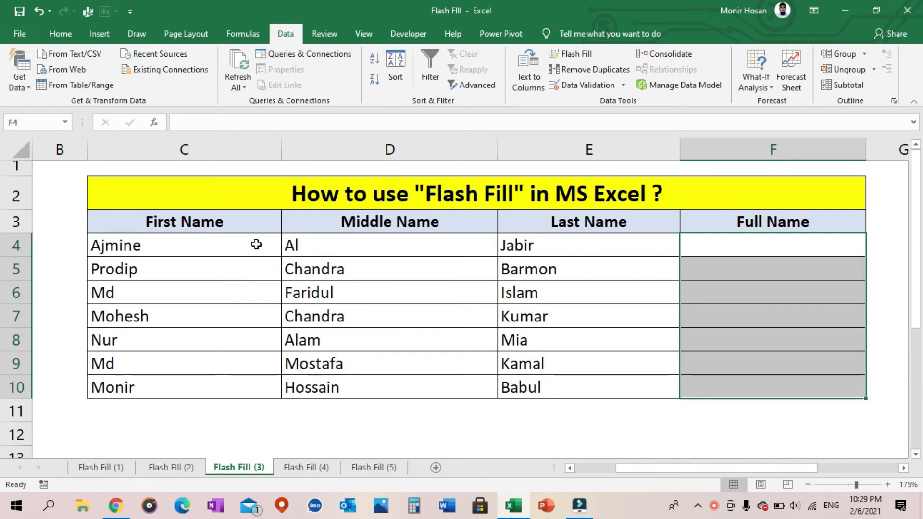
click(233, 150)
click(359, 150)
click(561, 148)
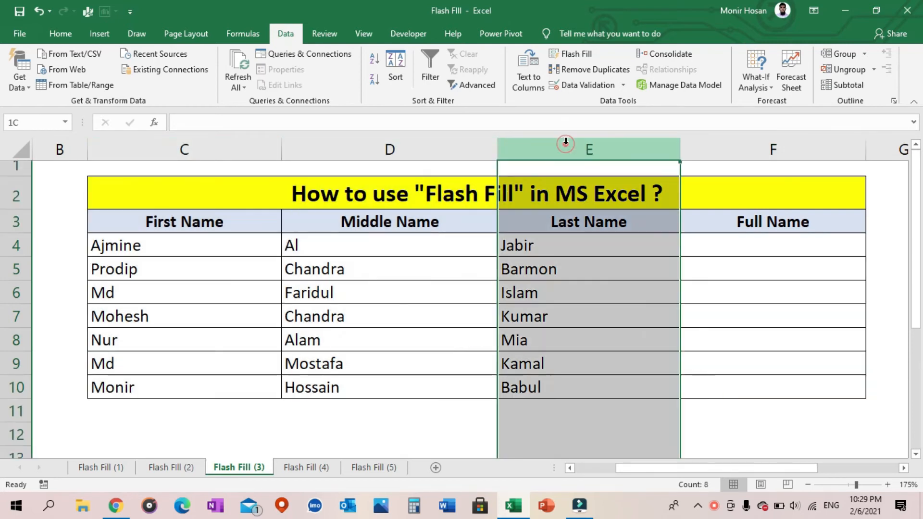
click(230, 247)
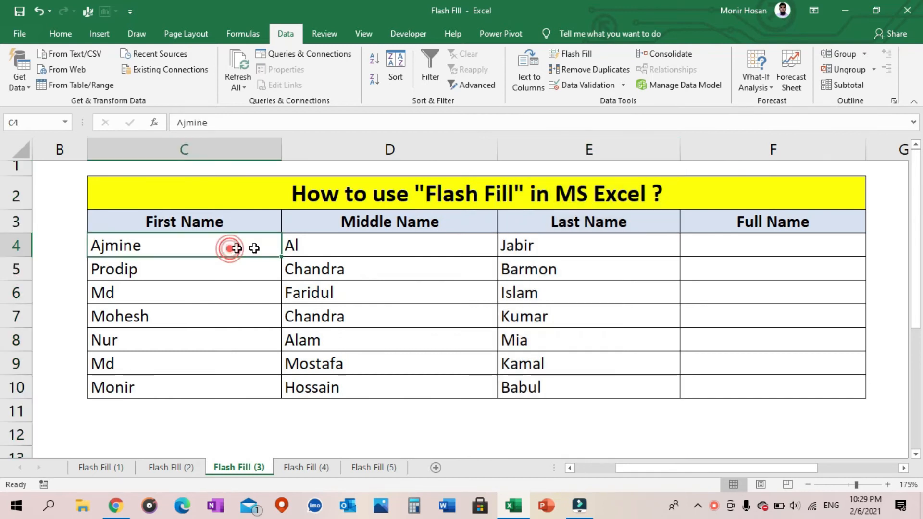
click(360, 245)
click(557, 245)
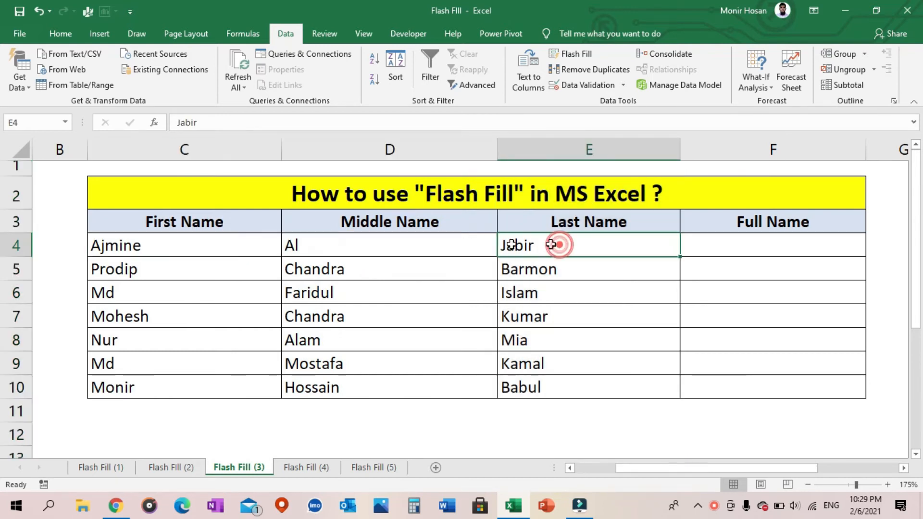
click(249, 149)
click(413, 150)
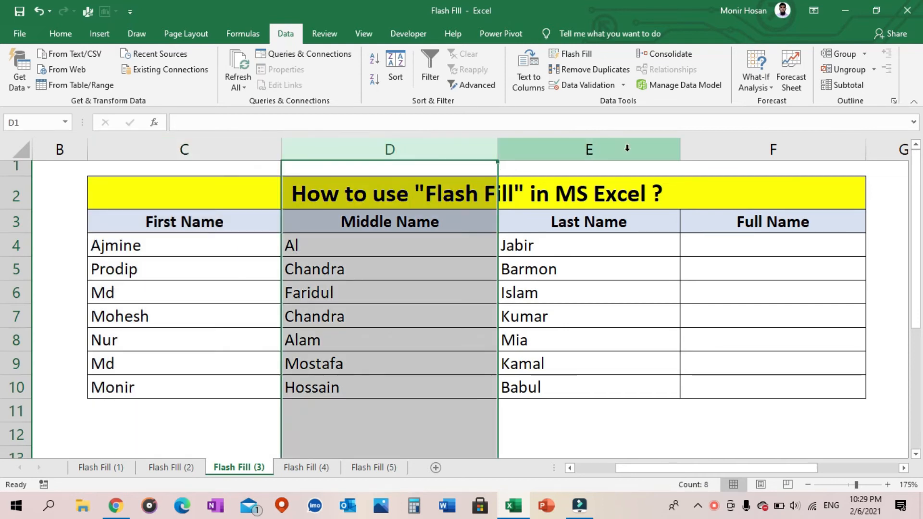
click(624, 149)
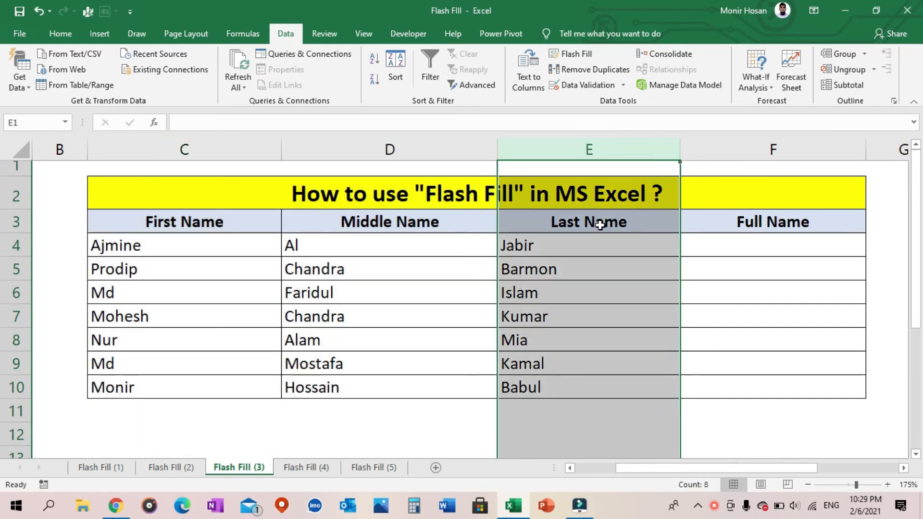
click(785, 149)
Enter the space-separated first, middle and last names from C4:E4 in F4, and apply Flash Fill to F4:F10
click(772, 252)
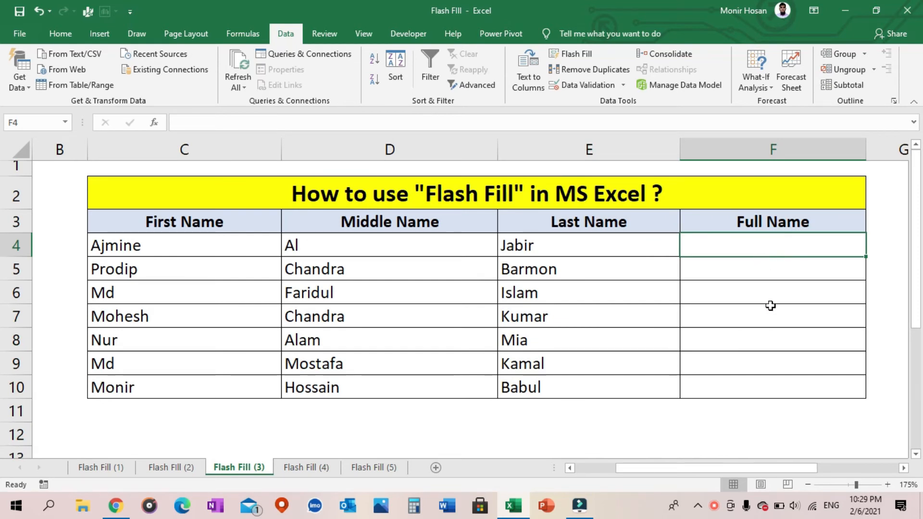
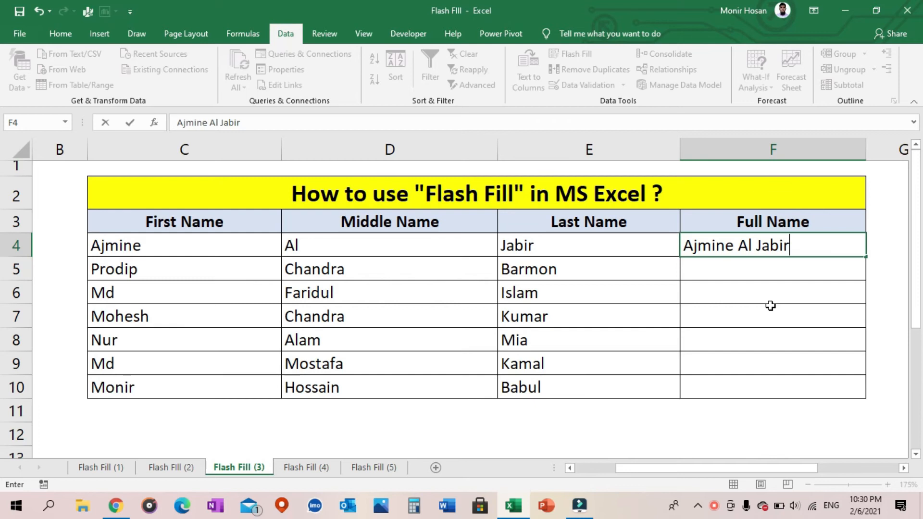
drag(836, 247, 797, 391)
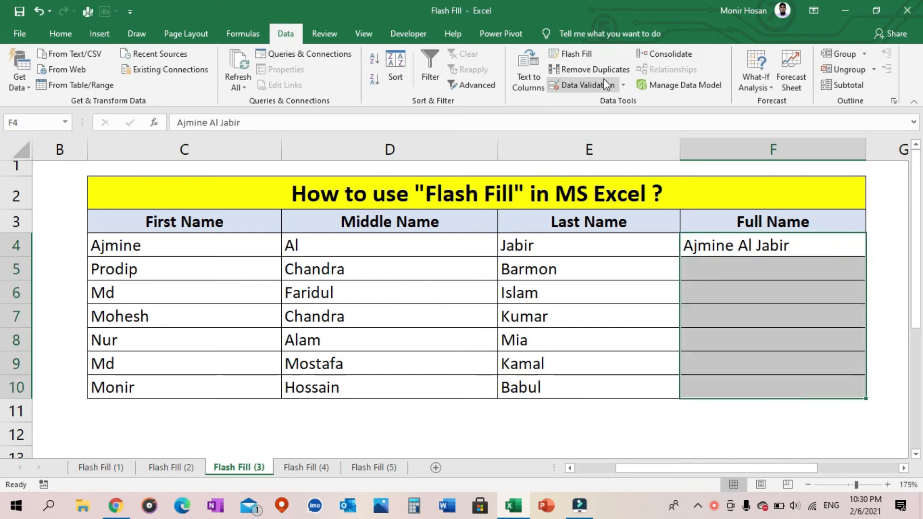
click(587, 57)
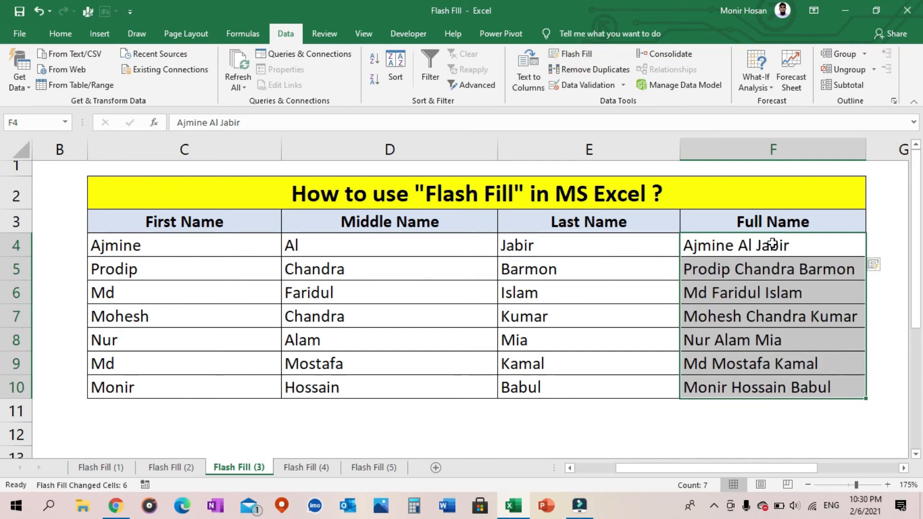
Review the combined names in cells F4:F10 of the Full Name column
click(801, 150)
click(811, 239)
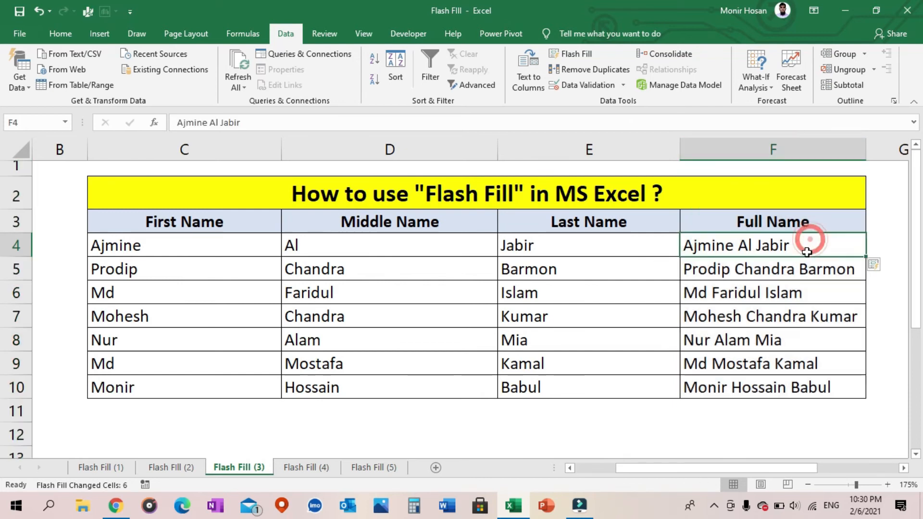
click(817, 291)
click(747, 393)
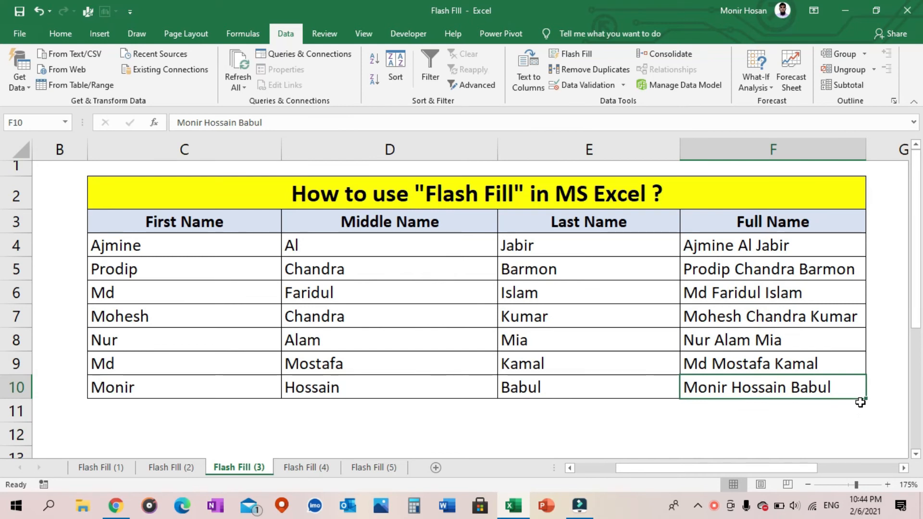
click(832, 250)
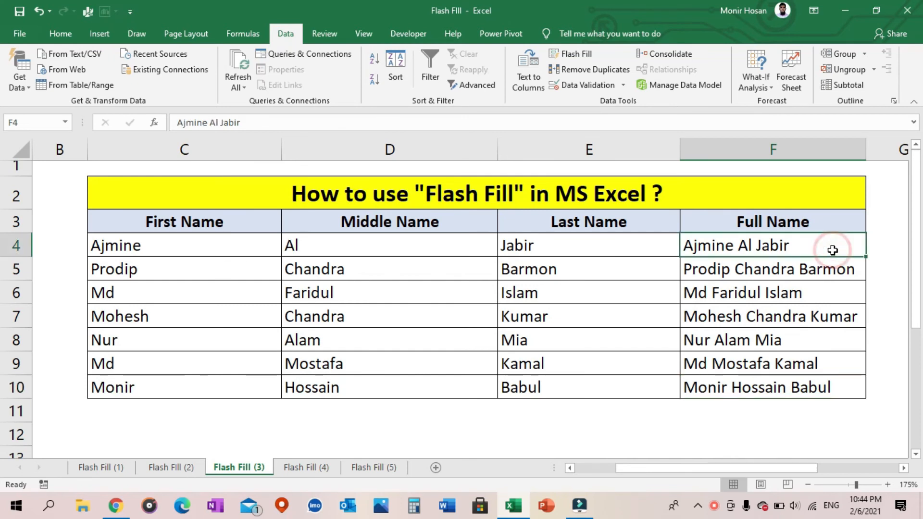
drag(832, 250, 849, 387)
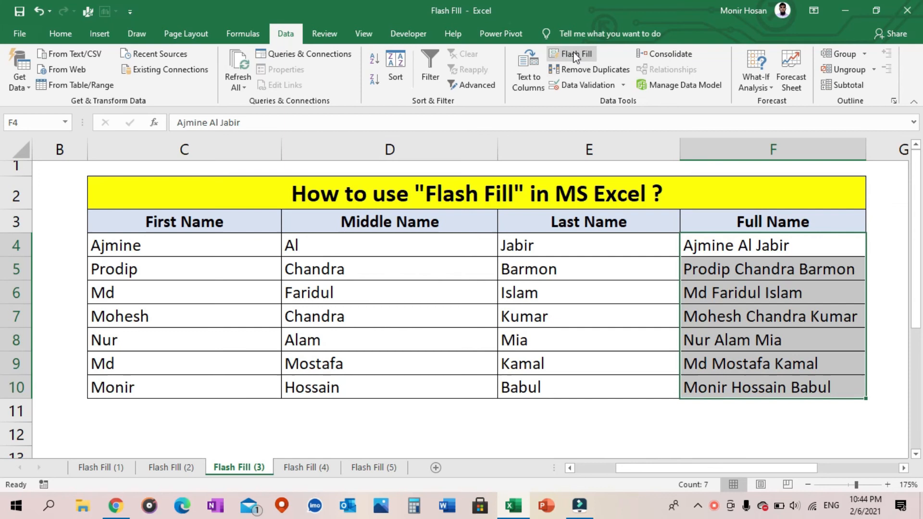
click(816, 413)
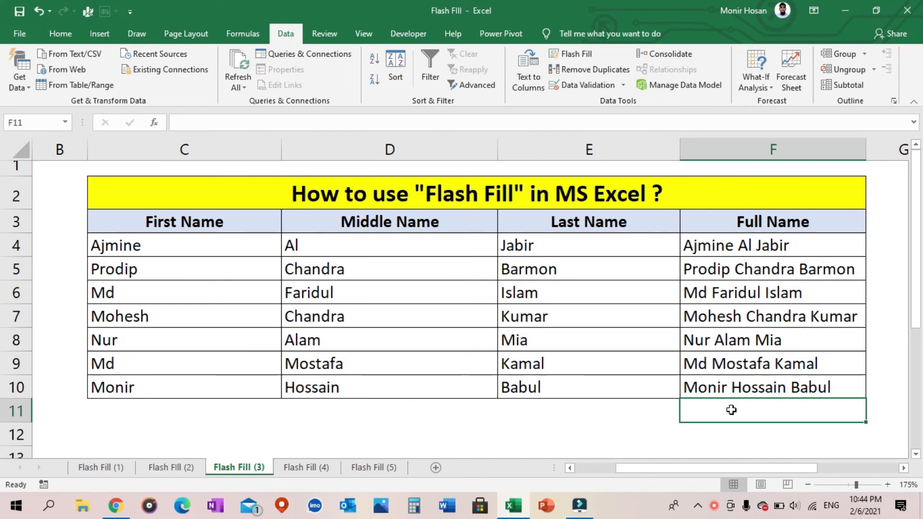
On the Flash Fill (4) sheet, enter the full name from D4 in E4 in proper case, preceded by the title "Mr."
click(331, 466)
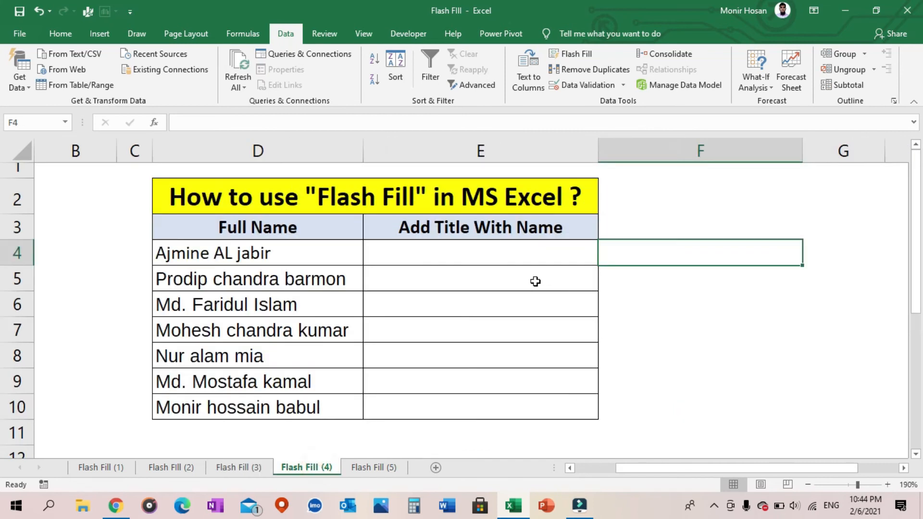
click(289, 244)
click(295, 288)
click(295, 319)
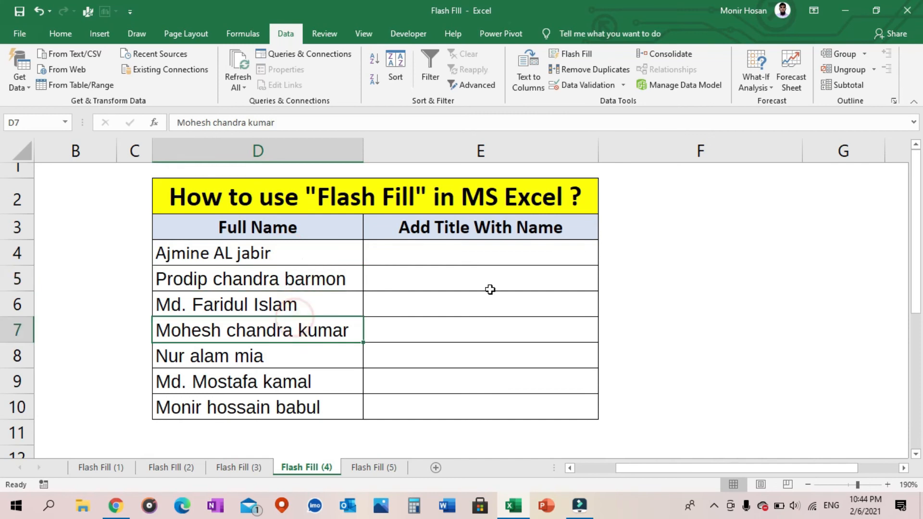
click(502, 250)
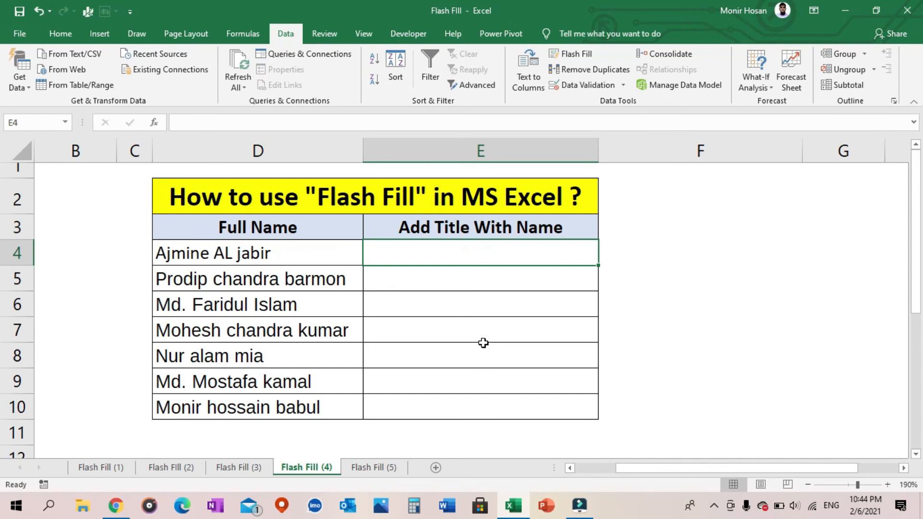
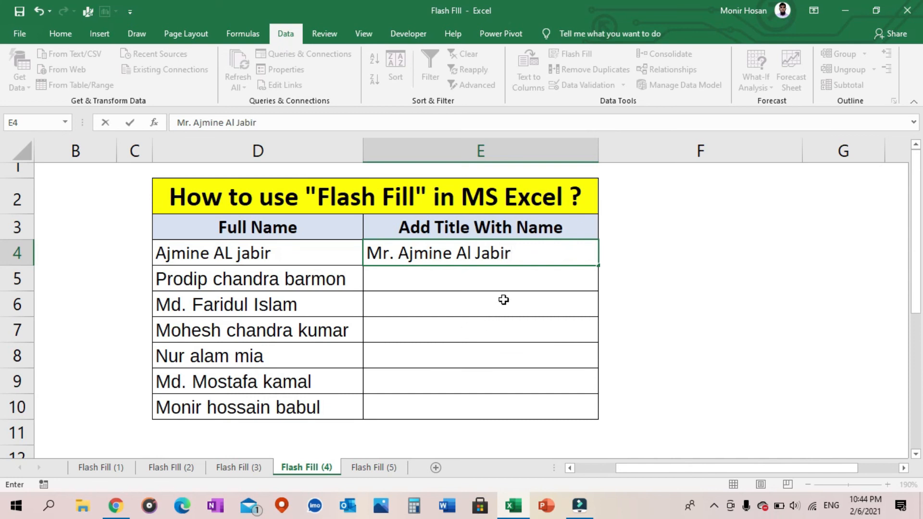
Apply Flash Fill to E4:E10 to add the title to the remaining names, and check the filled cells
click(526, 281)
drag(555, 250, 531, 406)
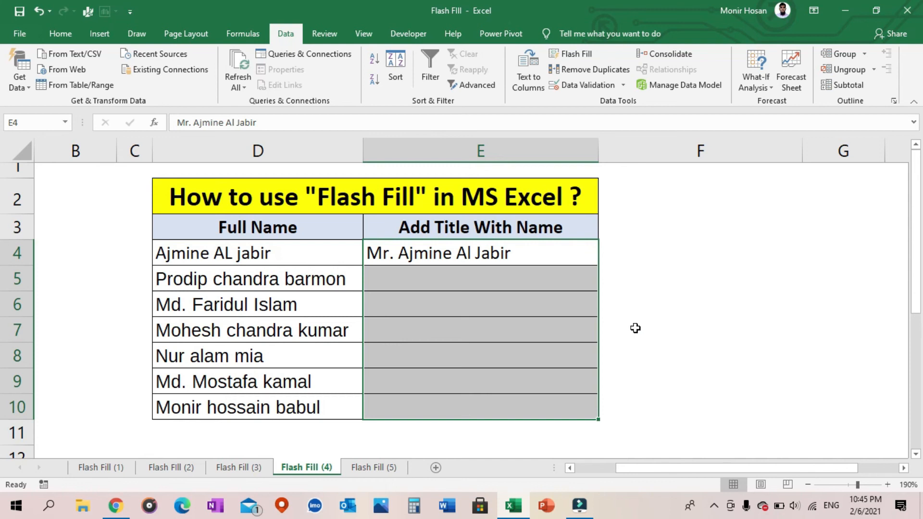
key(ctrl+e)
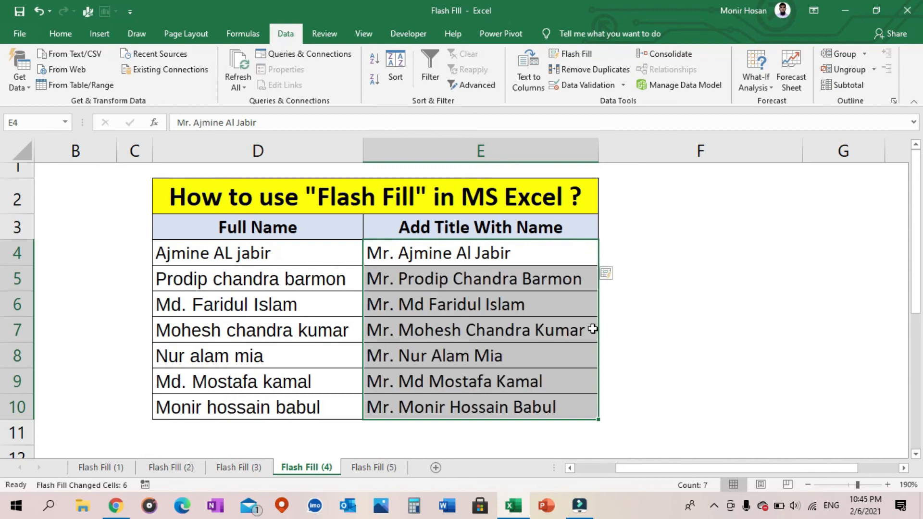
click(529, 271)
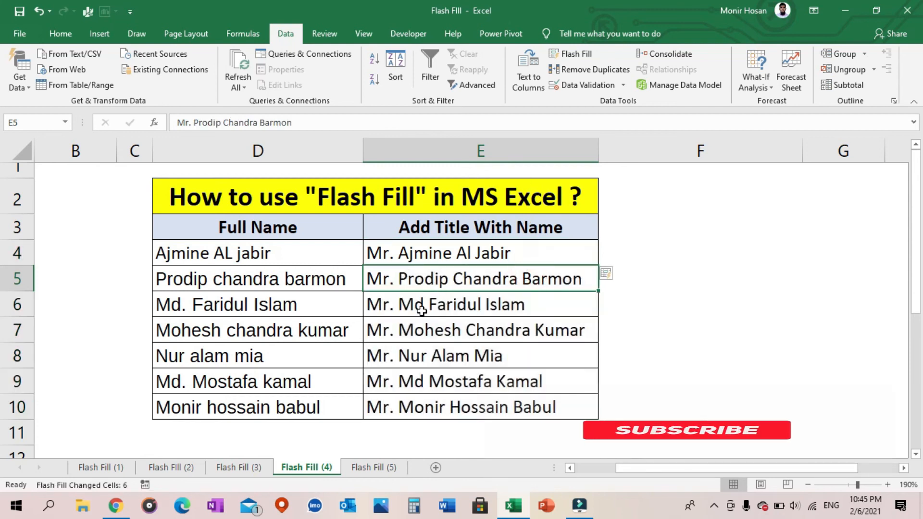
click(406, 329)
click(387, 388)
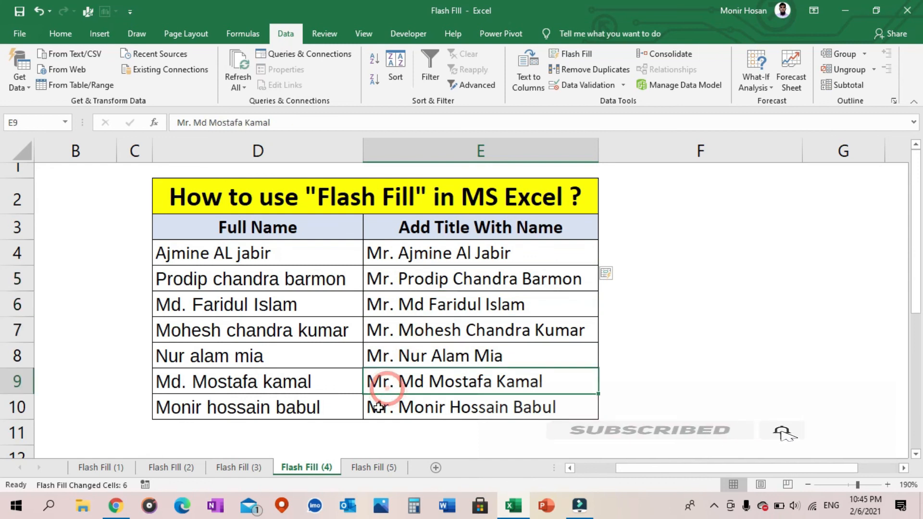
click(380, 411)
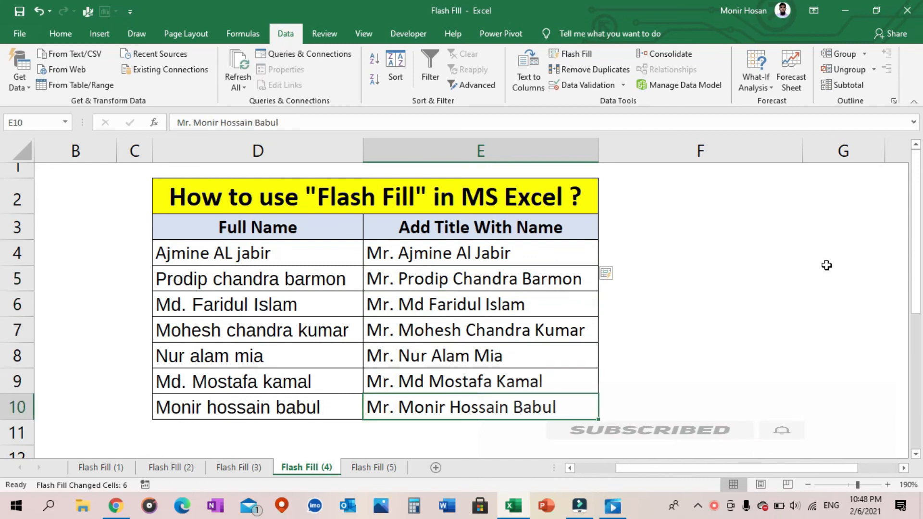